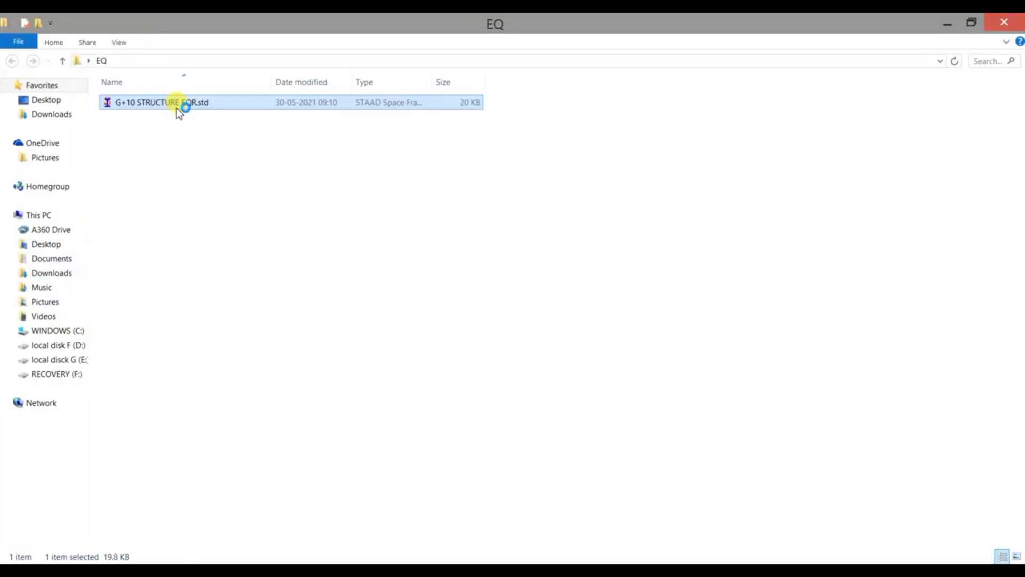
Step: Open the G+10 STRUCTURE EQR.std model and check the All print option in its analysis commands
{"action": "double_click", "coordinate": [178, 105]}
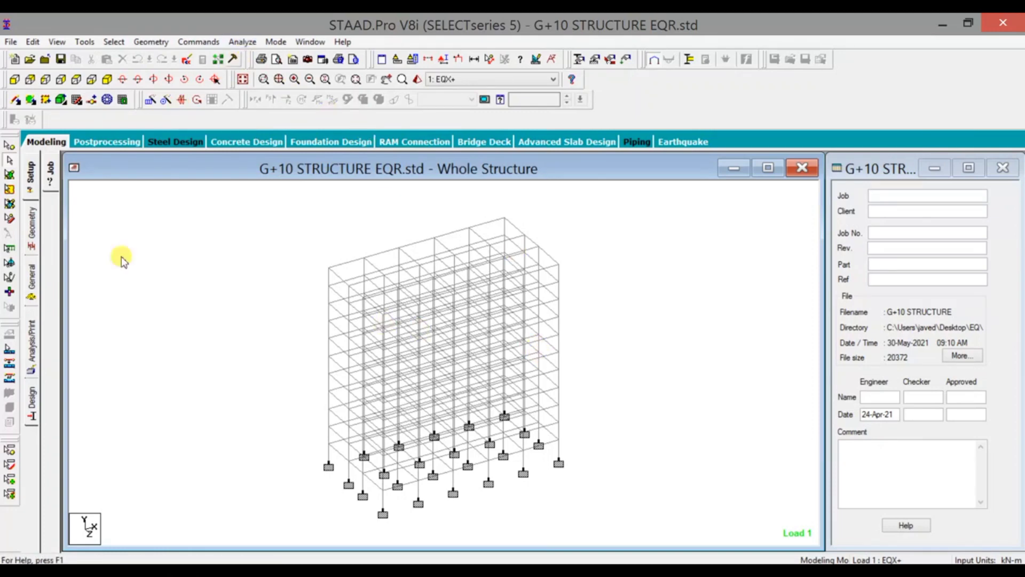
{"action": "left_click", "coordinate": [31, 352]}
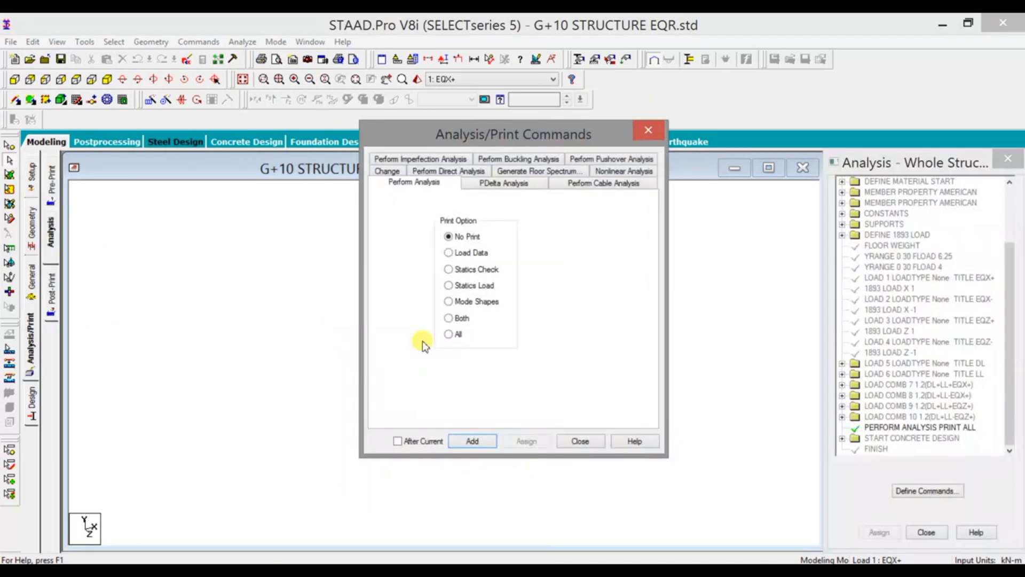
{"action": "left_click", "coordinate": [456, 338]}
{"action": "left_click", "coordinate": [578, 441]}
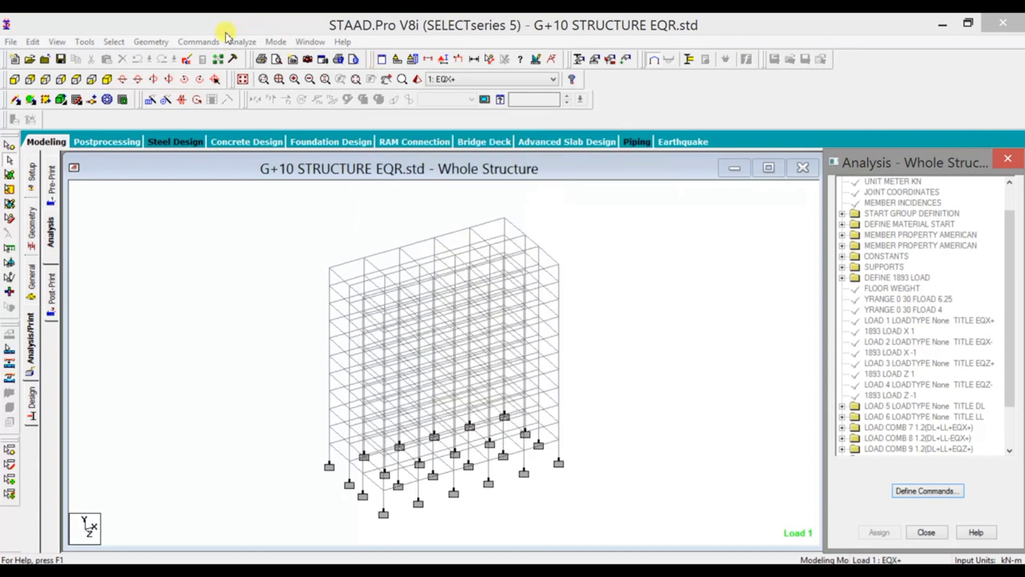
Step: Run the analysis of the structure, saving the modified model under its current name
{"action": "left_click", "coordinate": [238, 41]}
{"action": "left_click", "coordinate": [253, 54]}
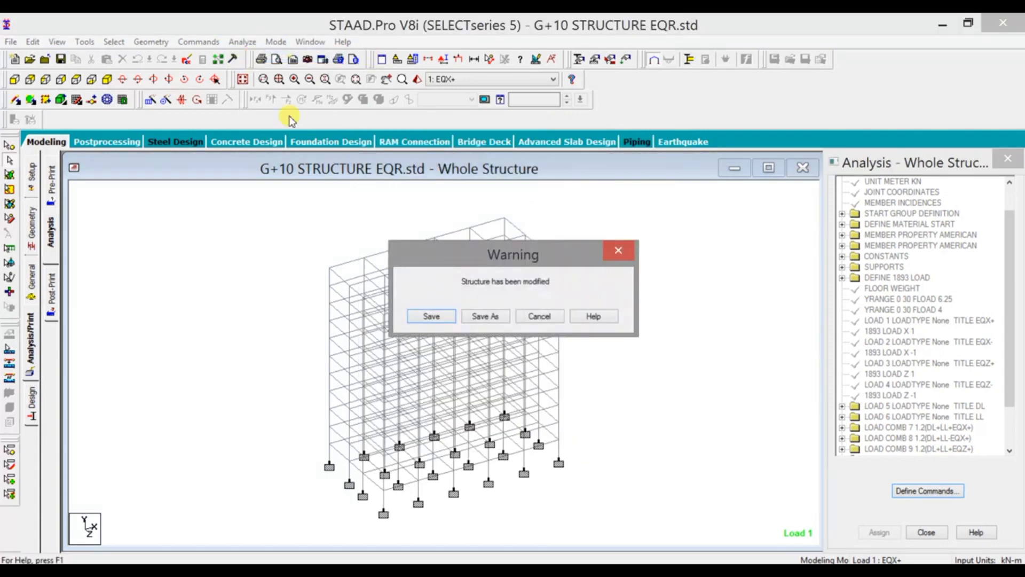
{"action": "left_click", "coordinate": [441, 316]}
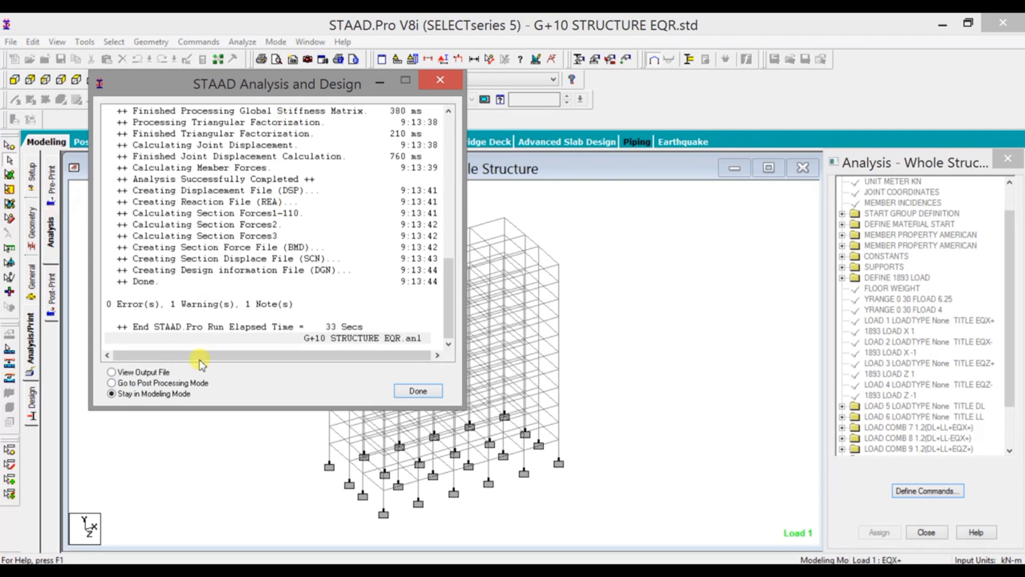
Step: Finish the analysis in Post Processing Mode and accept the results setup with all load cases kept in the selected list
{"action": "left_click", "coordinate": [145, 383]}
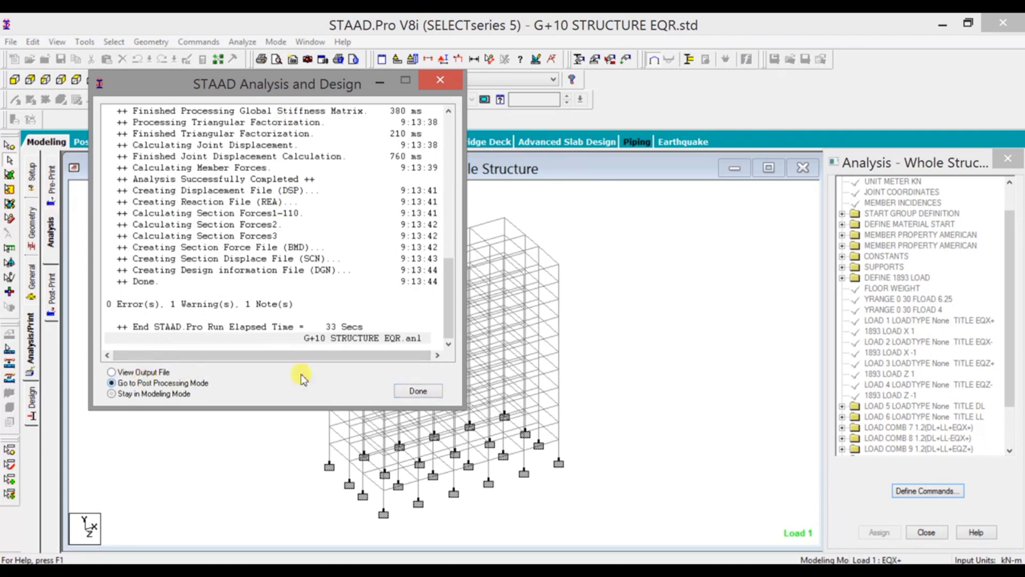
{"action": "left_click", "coordinate": [418, 391]}
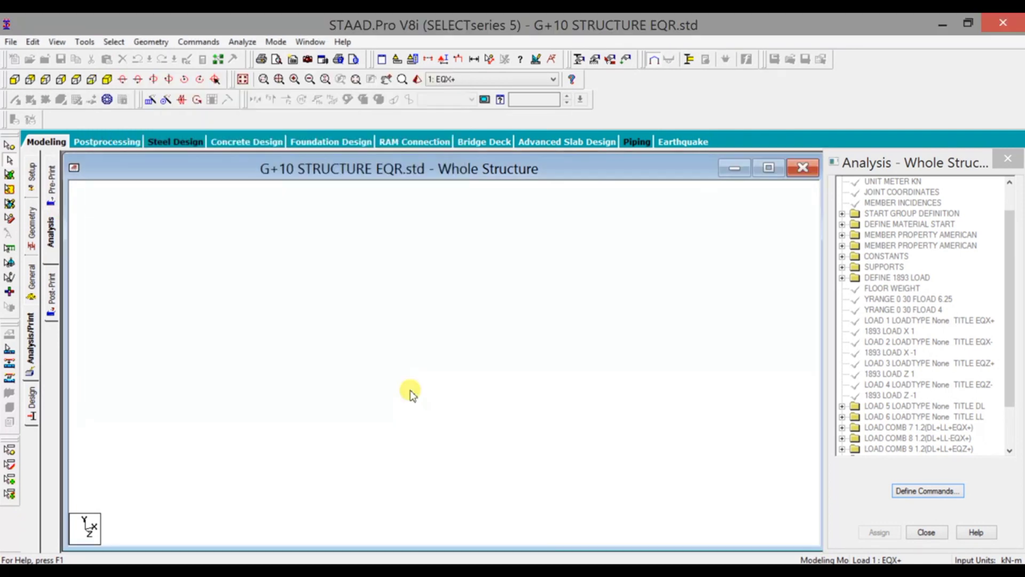
{"action": "left_click", "coordinate": [558, 348]}
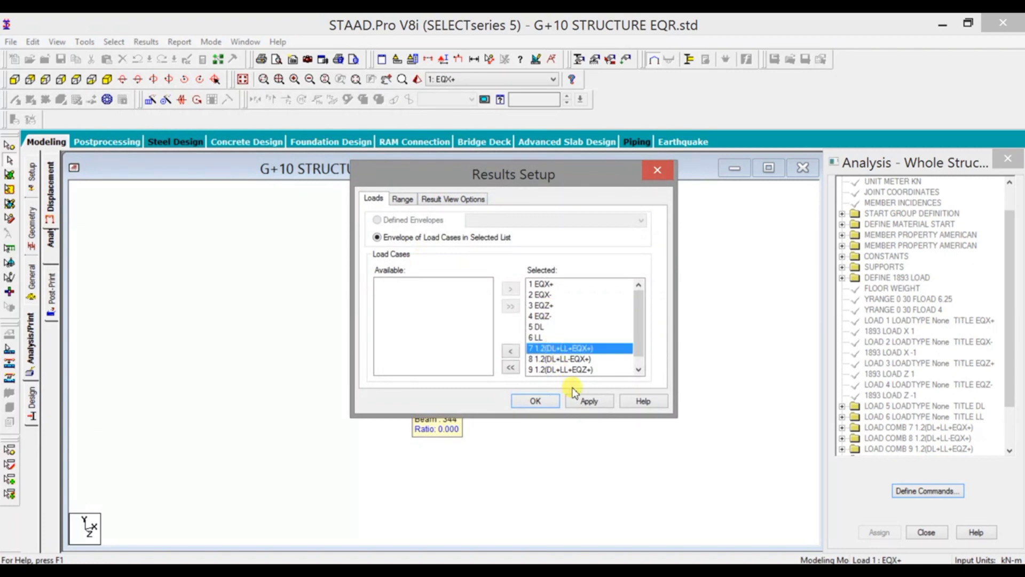
{"action": "left_click", "coordinate": [557, 407]}
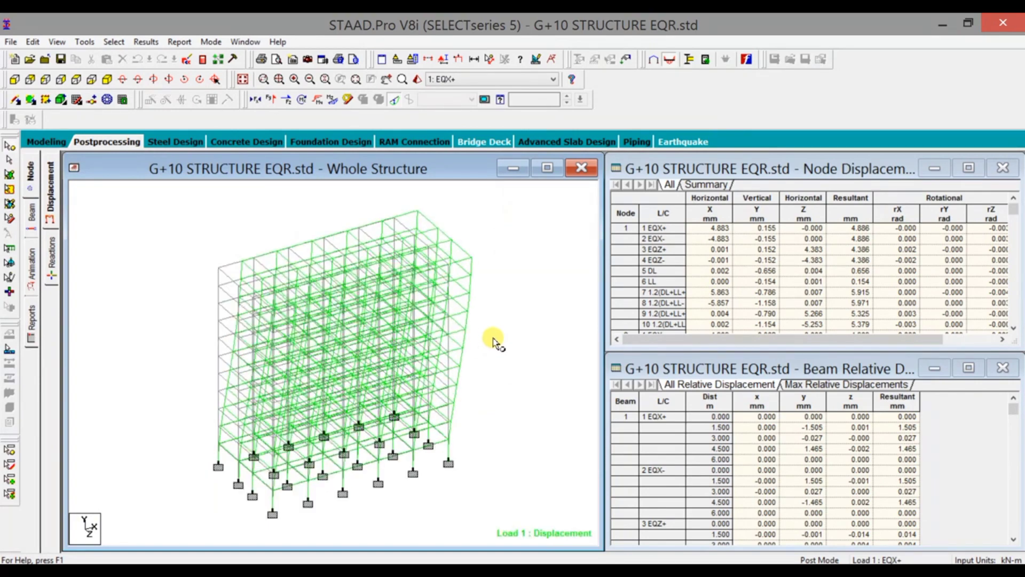
Step: Display the bending Z diagram instead of the displacement for load case 7: 1.2(DL+LL+EQX+)
{"action": "left_click", "coordinate": [504, 80]}
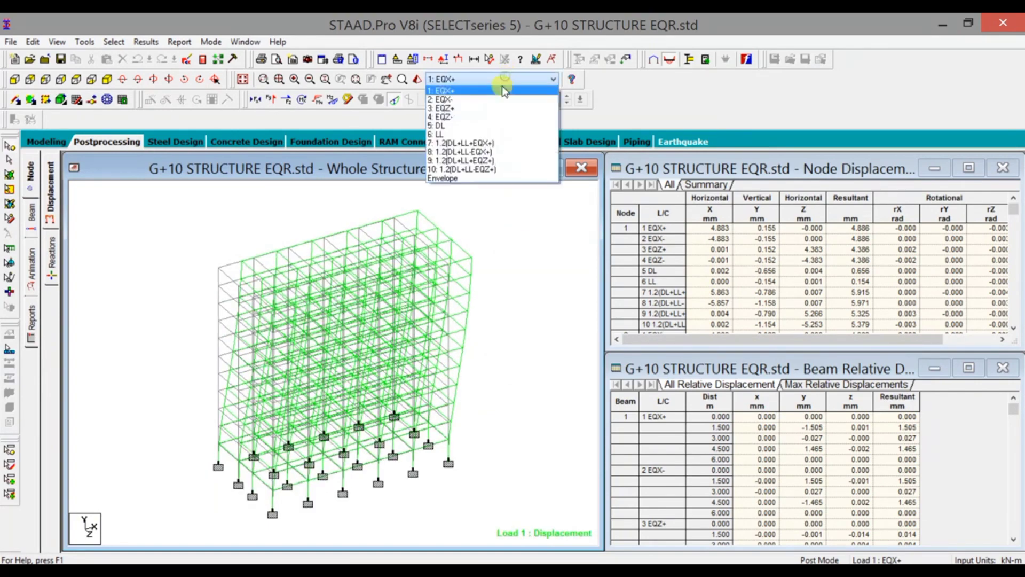
{"action": "left_click", "coordinate": [482, 143]}
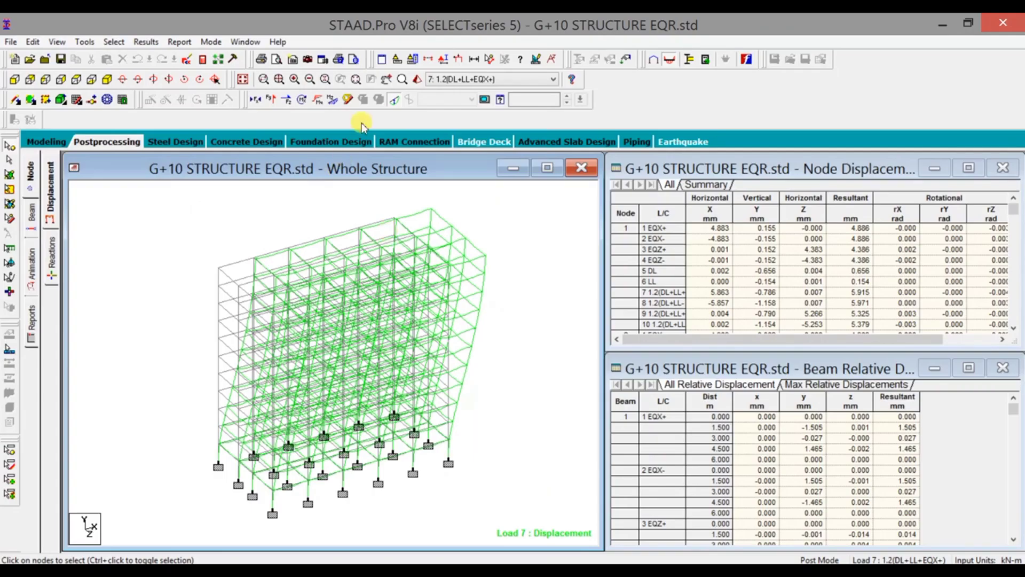
{"action": "left_click", "coordinate": [333, 101]}
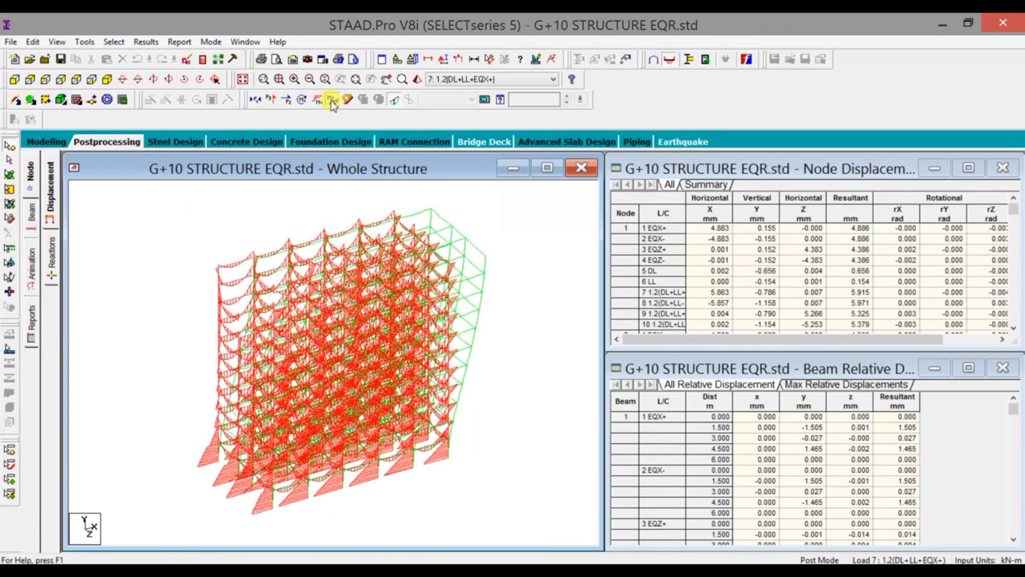
{"action": "left_click", "coordinate": [363, 99]}
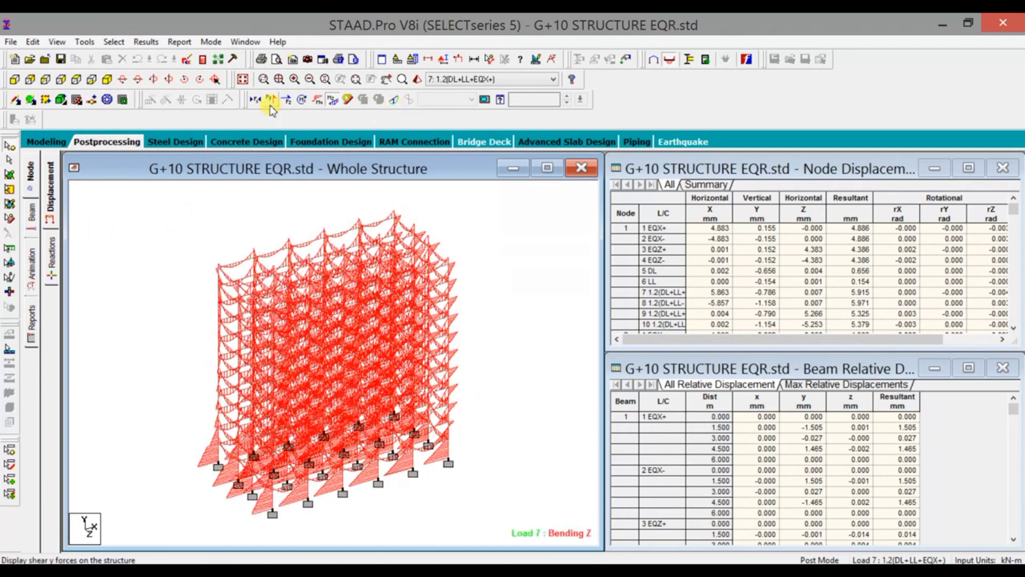
Step: View the shear Y and displacement diagrams for the current load case and clear all result diagrams from the structure
{"action": "left_click", "coordinate": [270, 102]}
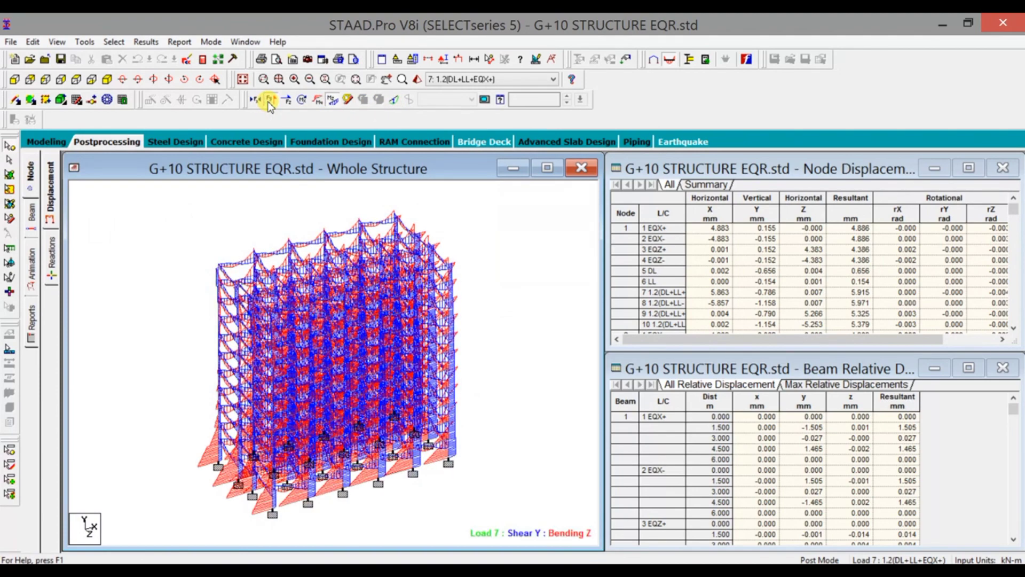
{"action": "left_click", "coordinate": [270, 101]}
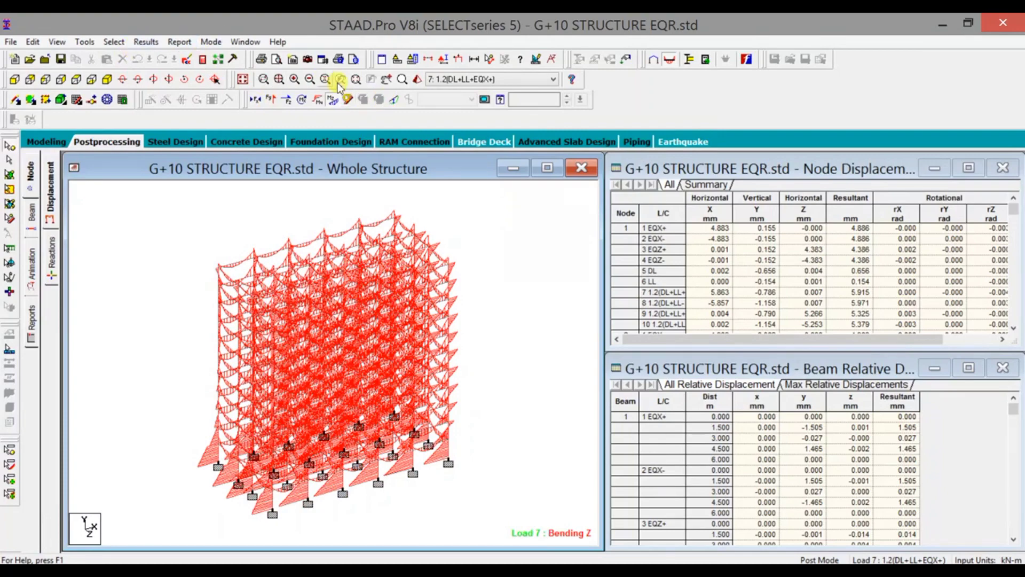
{"action": "left_click", "coordinate": [394, 100]}
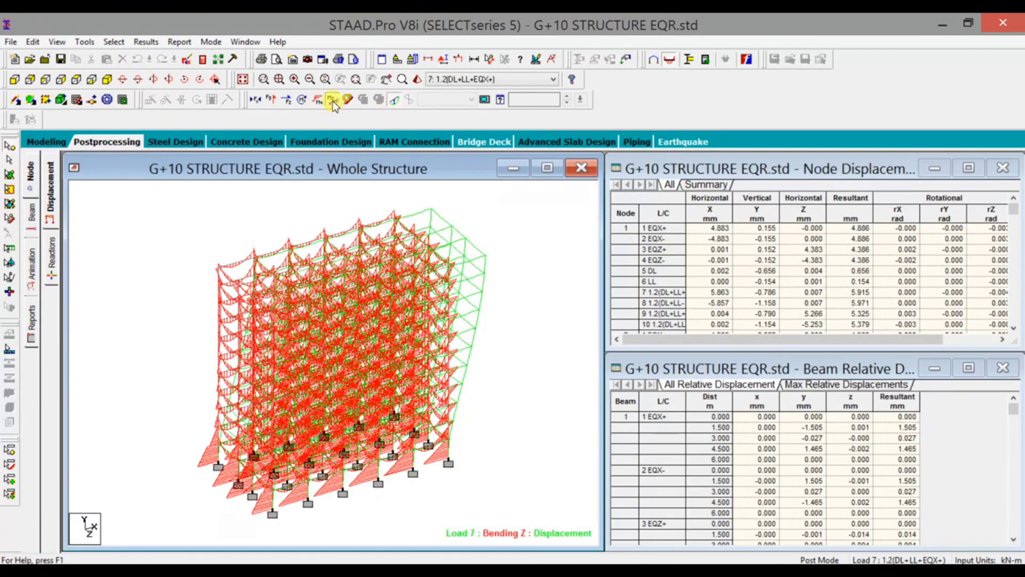
{"action": "left_click", "coordinate": [333, 103]}
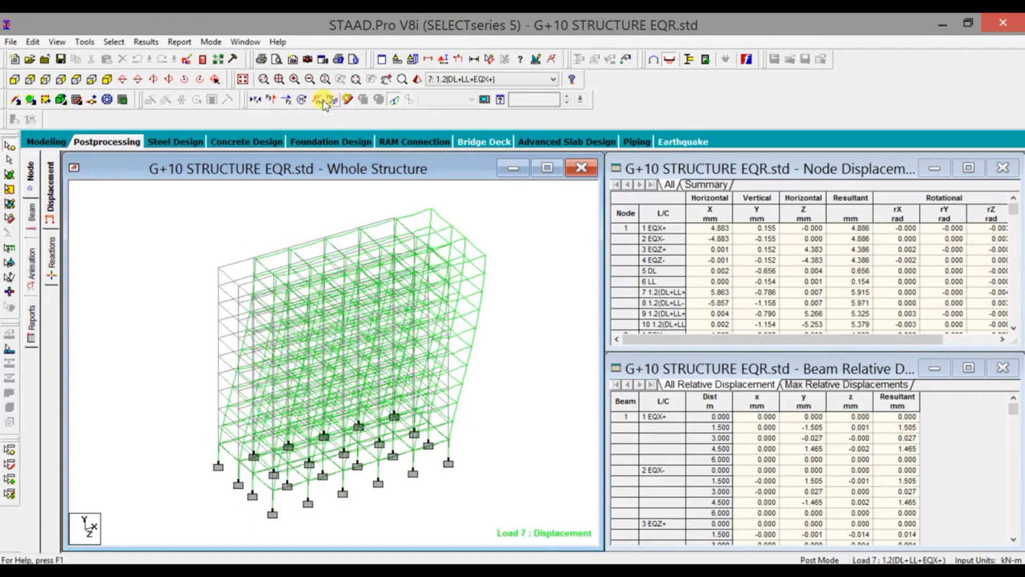
{"action": "left_click", "coordinate": [396, 103]}
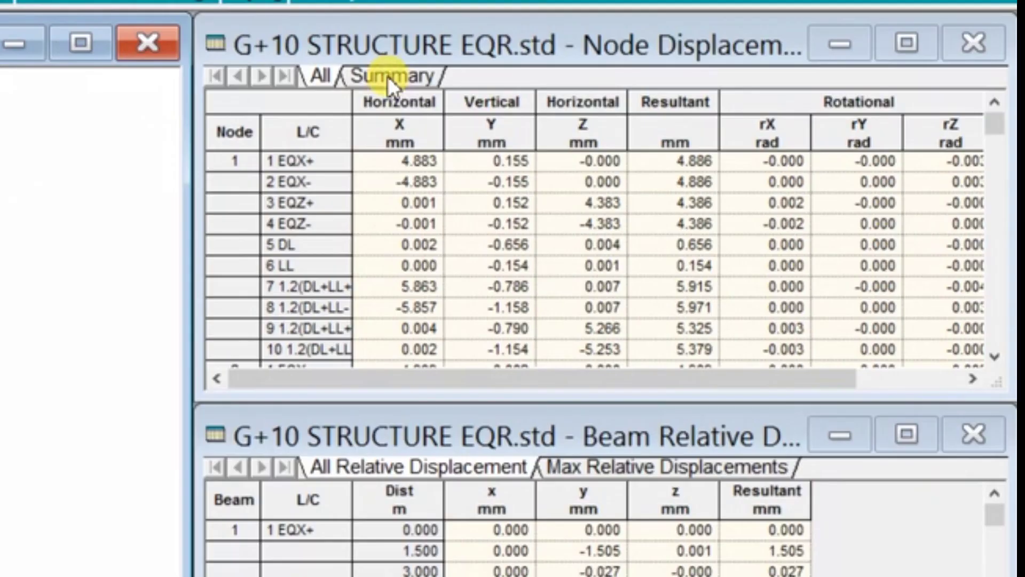
Step: Review the summary of maximum and minimum node displacements and return to modeling mode
{"action": "left_click", "coordinate": [703, 184]}
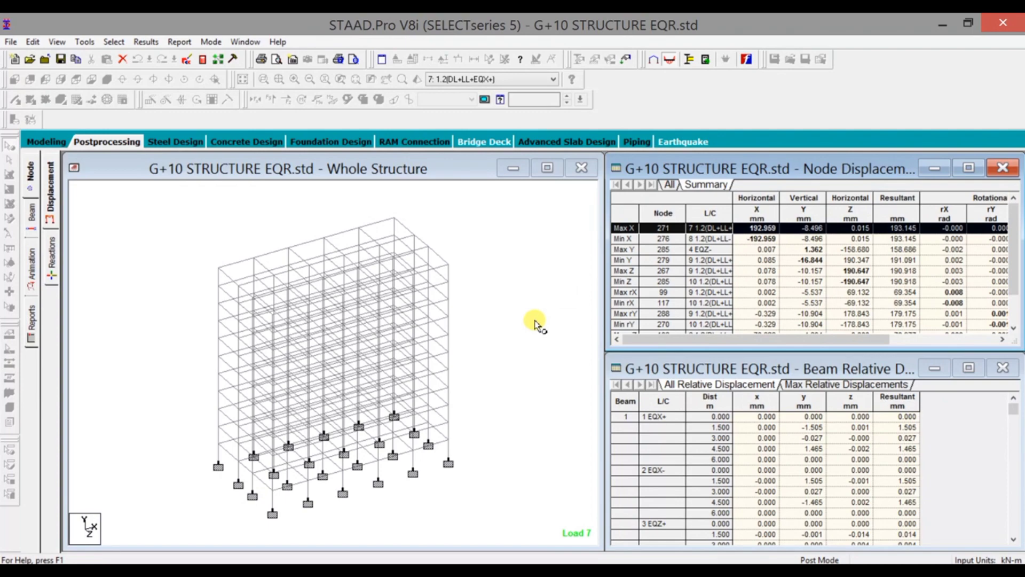
{"action": "left_click", "coordinate": [51, 143]}
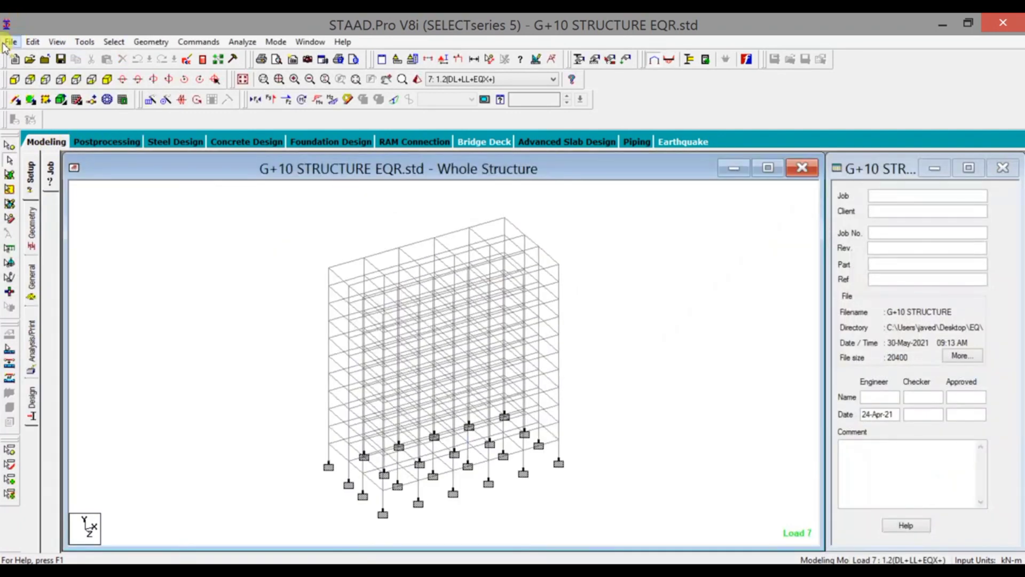
Step: Save a copy of the model in the EQ folder as G+10 STRUCTURE EQR Bracing.std
{"action": "left_click", "coordinate": [4, 44]}
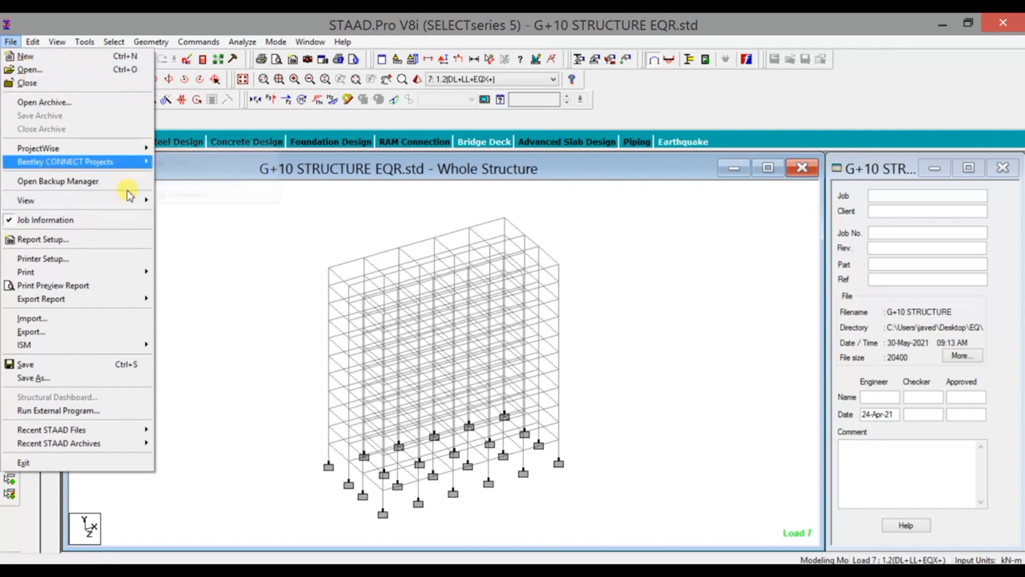
{"action": "left_click", "coordinate": [203, 244]}
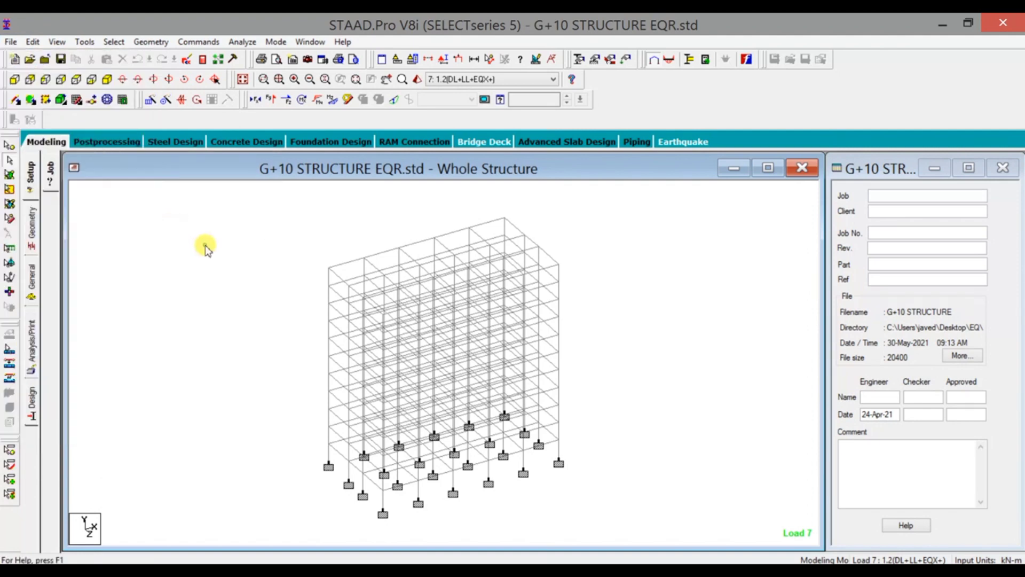
{"action": "left_click", "coordinate": [11, 42]}
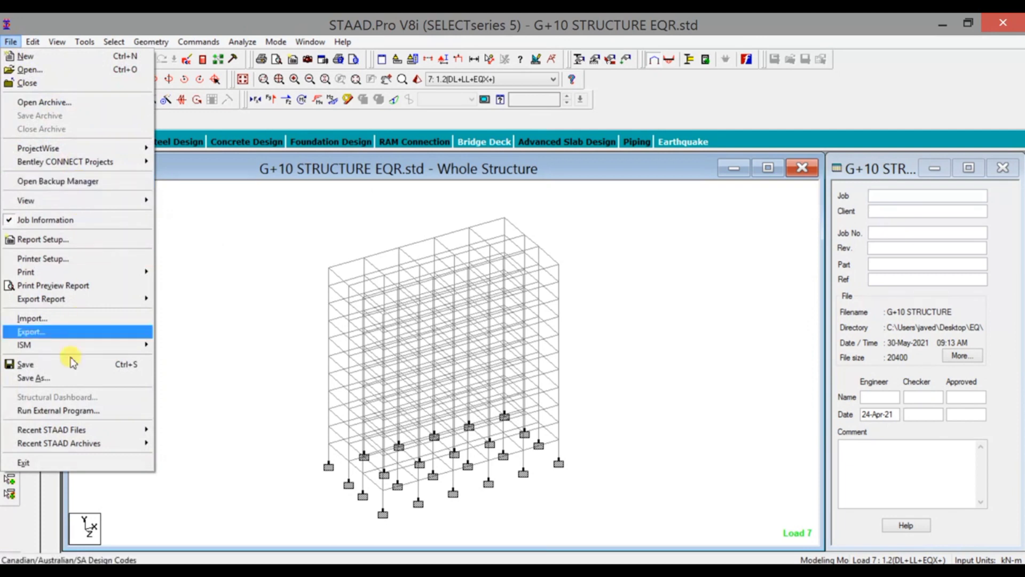
{"action": "left_click", "coordinate": [70, 378]}
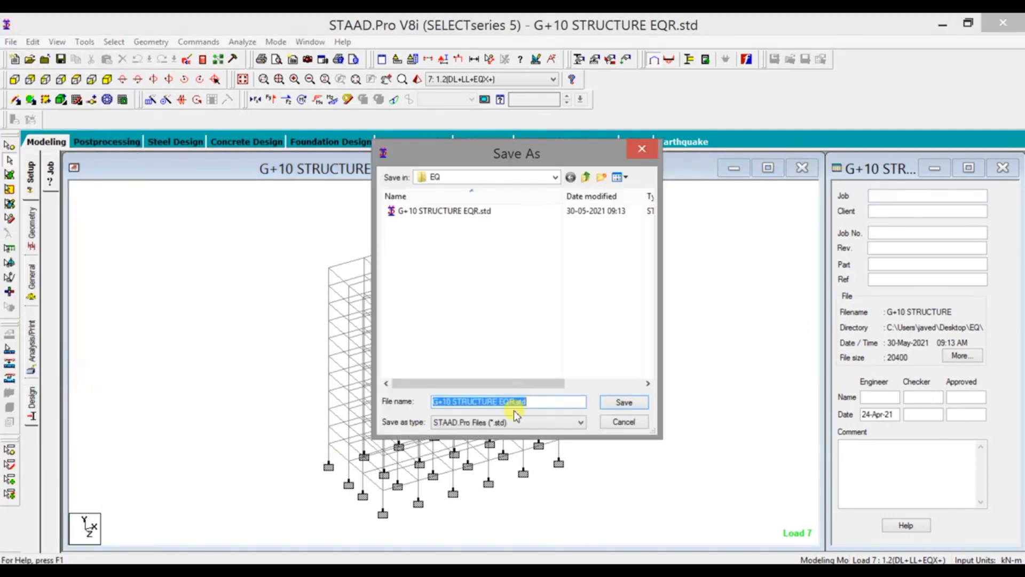
{"action": "left_click_drag", "start_coordinate": [514, 401], "coordinate": [527, 402]}
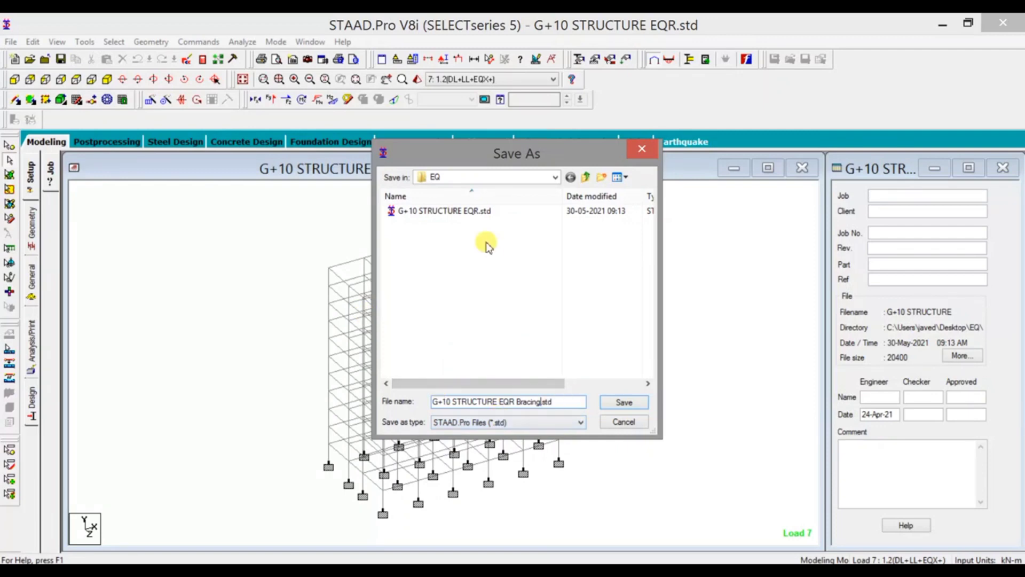
{"action": "left_click", "coordinate": [623, 403]}
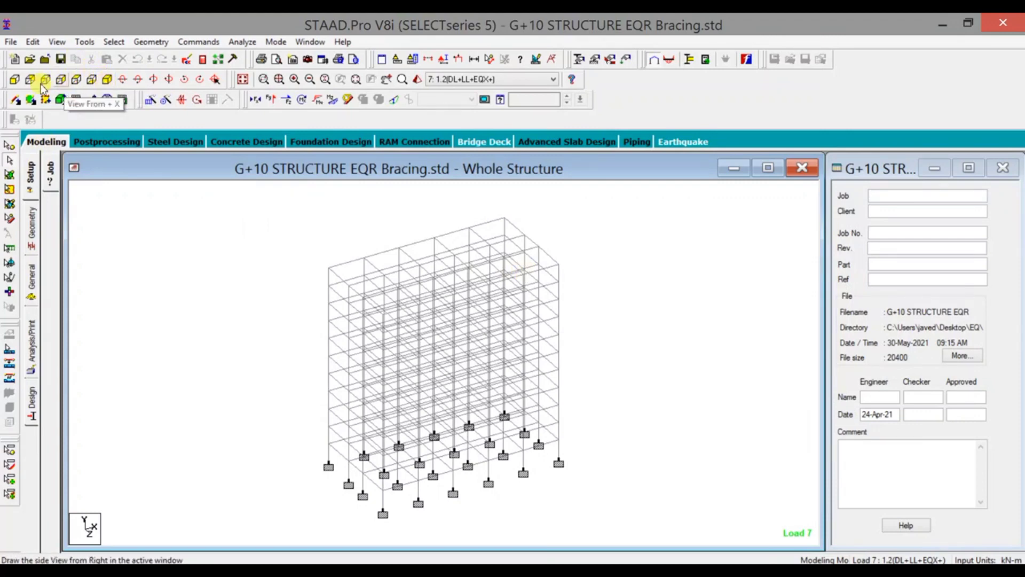
Step: Examine the structure's frame layout in front (+Z), plan and isometric views, finishing in the front view
{"action": "left_click", "coordinate": [14, 79]}
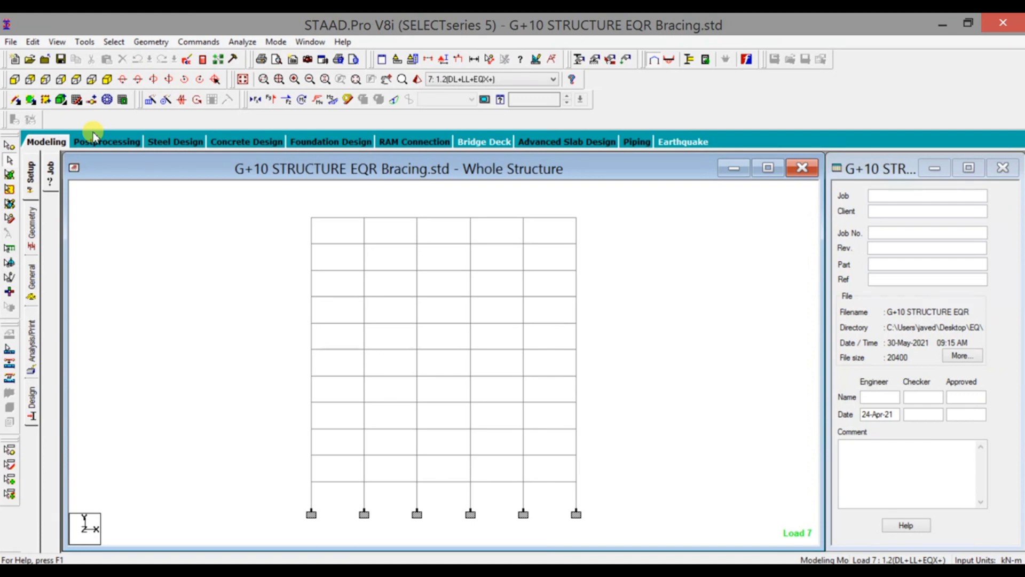
{"action": "left_click", "coordinate": [61, 80]}
{"action": "left_click", "coordinate": [75, 80]}
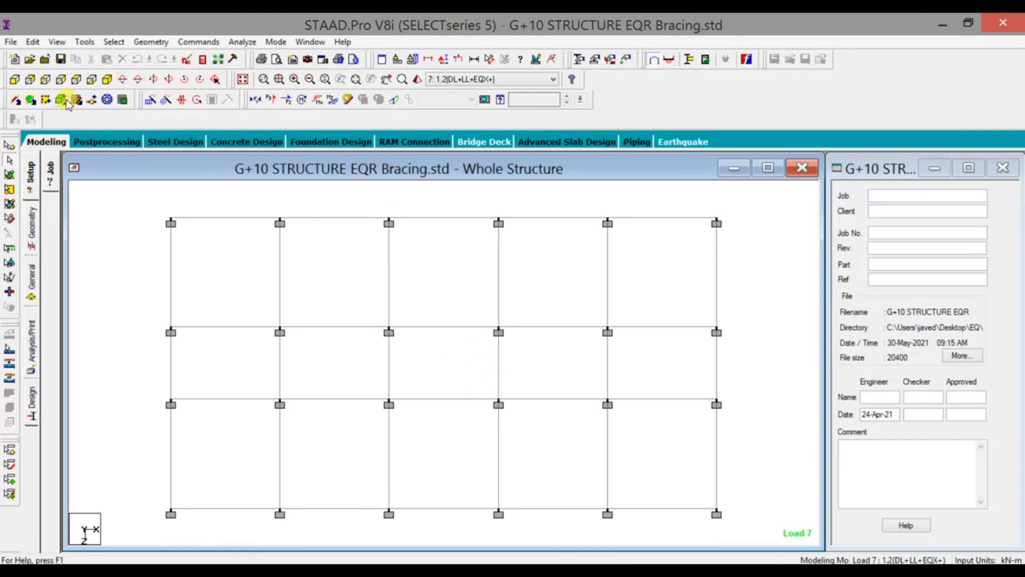
{"action": "left_click", "coordinate": [14, 79]}
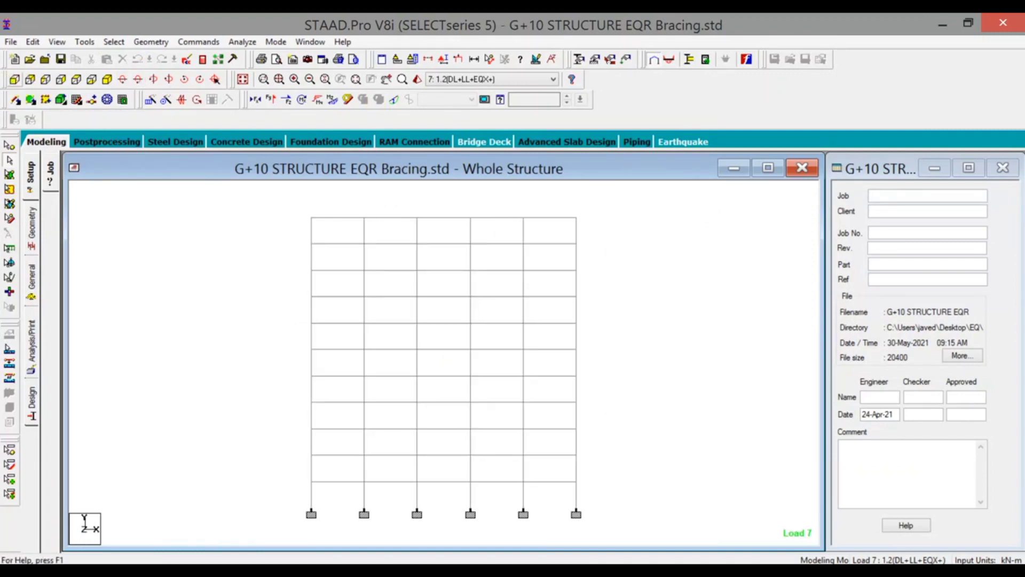
{"action": "left_click", "coordinate": [76, 79]}
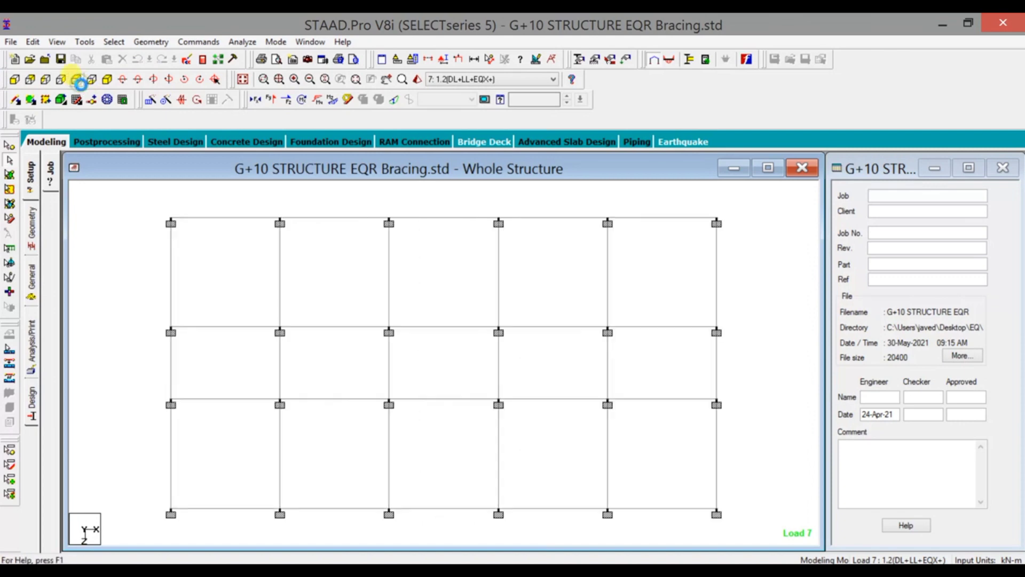
{"action": "left_click", "coordinate": [108, 80]}
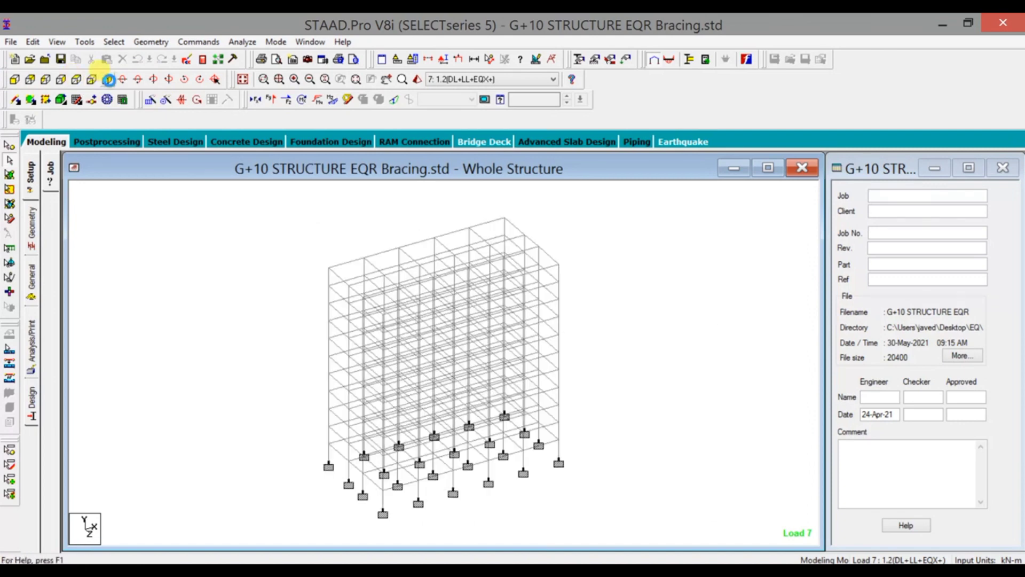
{"action": "left_click", "coordinate": [14, 79]}
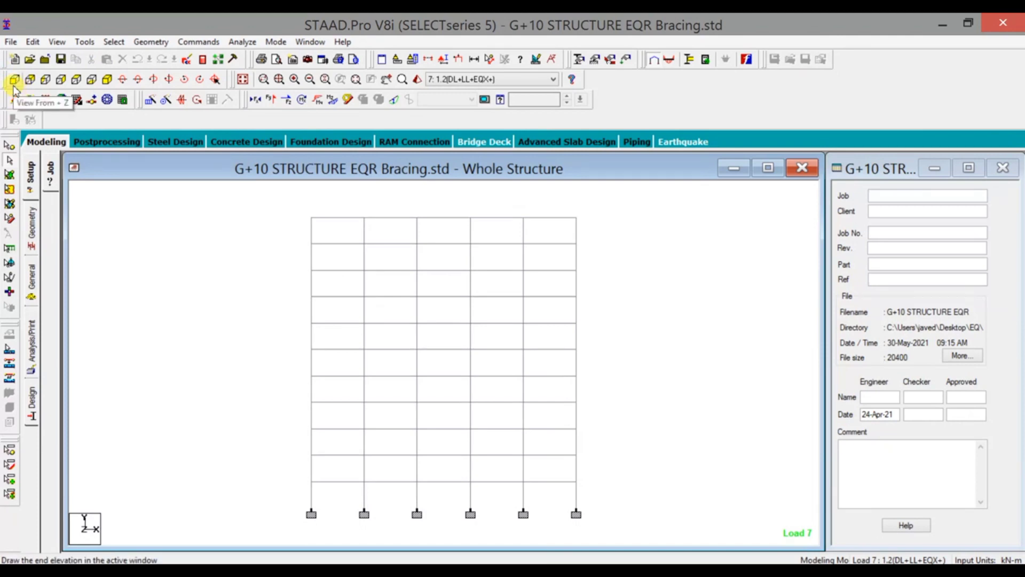
{"action": "left_click", "coordinate": [107, 79]}
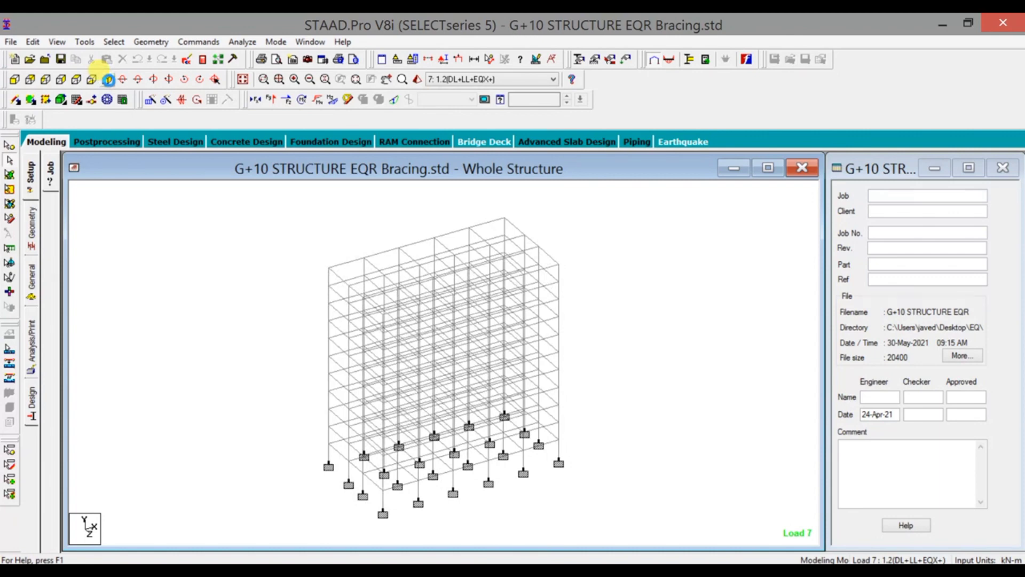
{"action": "left_click", "coordinate": [74, 79]}
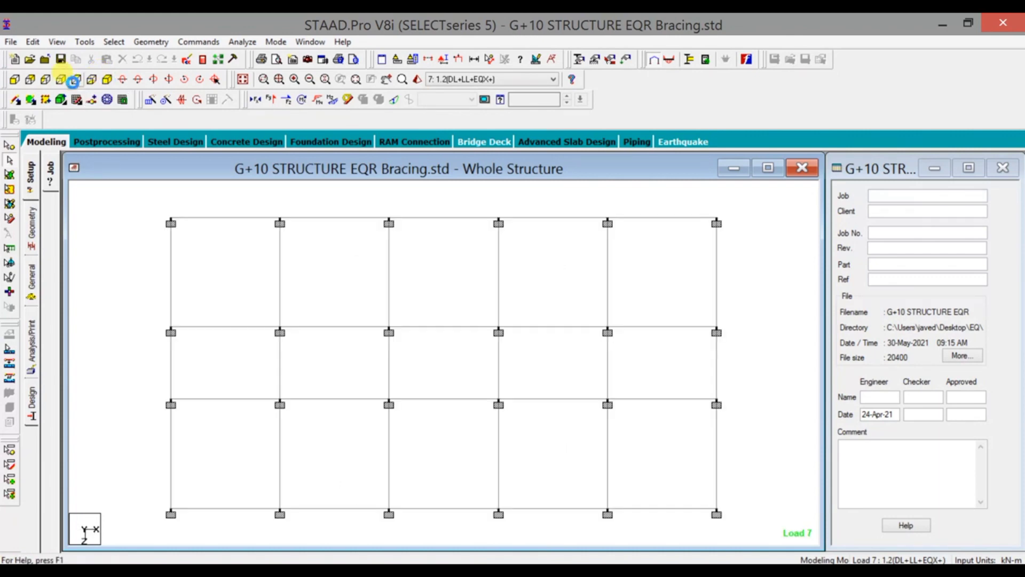
{"action": "left_click", "coordinate": [14, 81]}
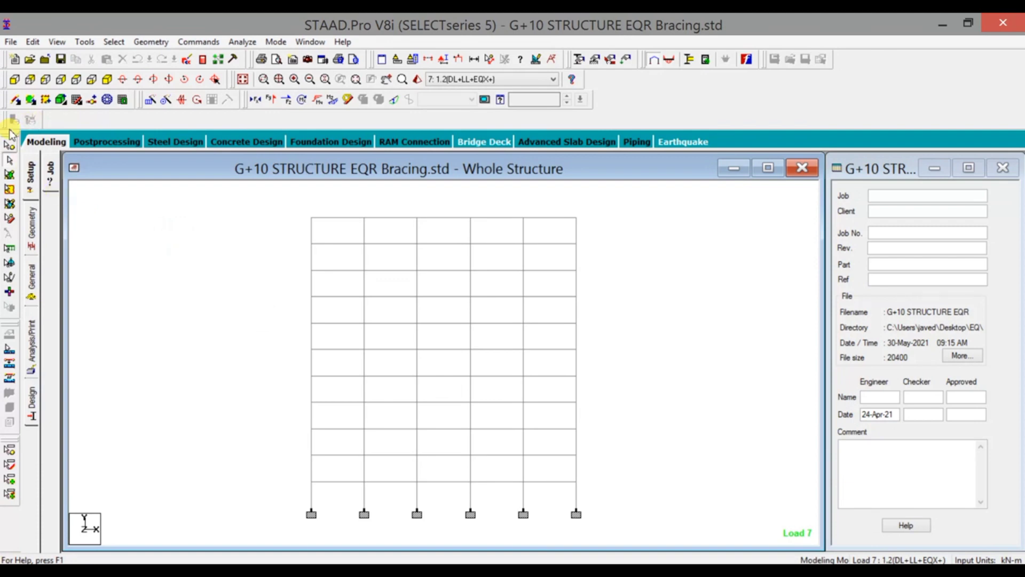
Step: Draw crossed bracing beams in the middle bay of the front view, from the supports into the fourth storey, declining deletion of the result files
{"action": "left_click", "coordinate": [15, 101]}
{"action": "left_click_drag", "start_coordinate": [417, 510], "coordinate": [470, 482]}
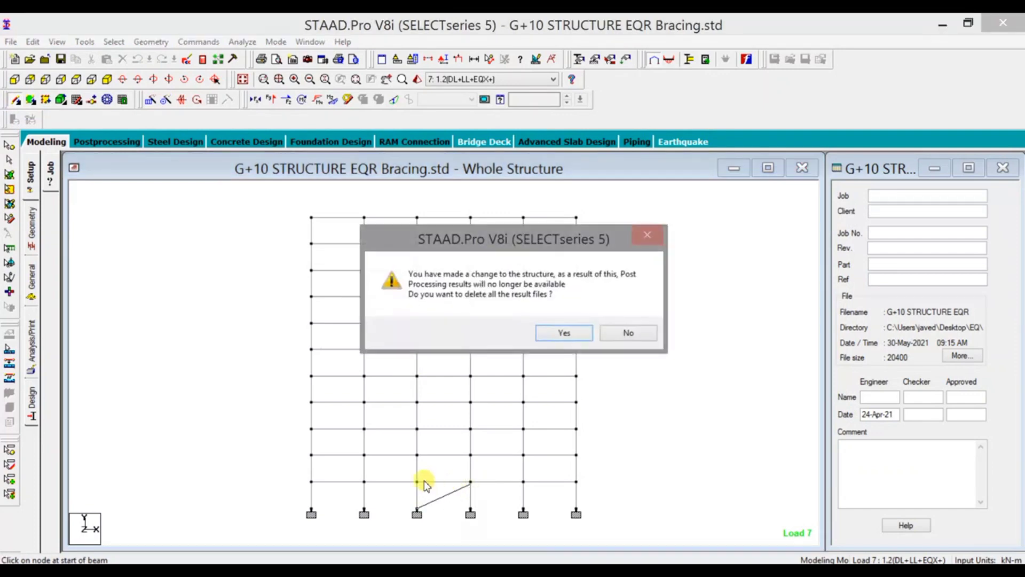
{"action": "left_click", "coordinate": [625, 333]}
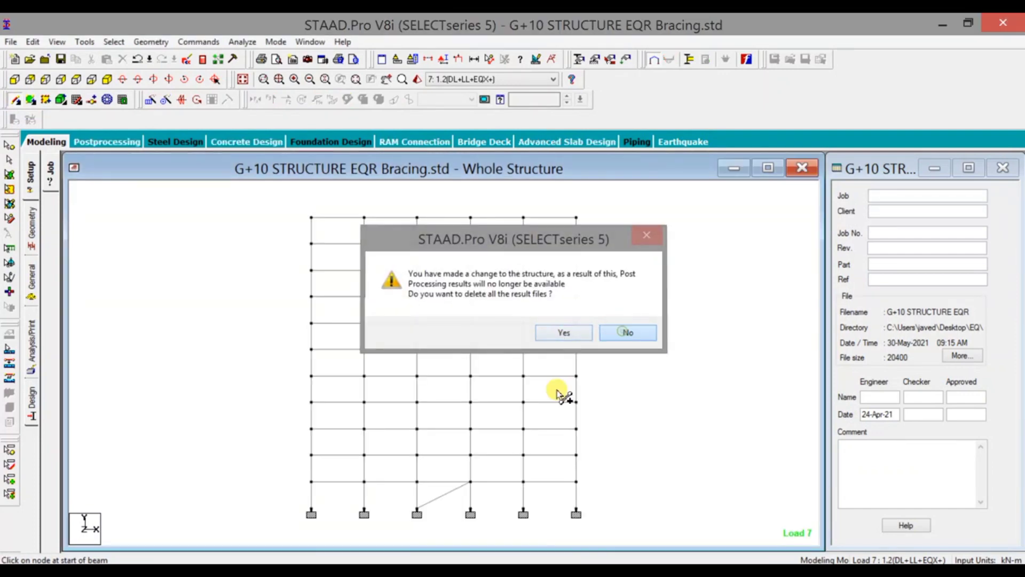
{"action": "left_click_drag", "start_coordinate": [418, 485], "coordinate": [469, 509]}
{"action": "left_click_drag", "start_coordinate": [420, 483], "coordinate": [470, 481]}
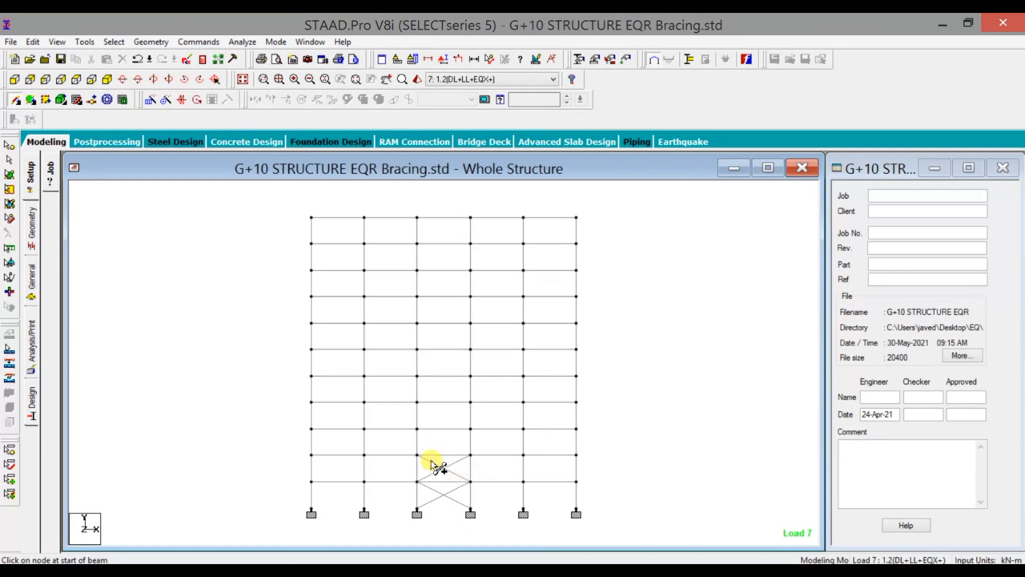
{"action": "mouse_move", "coordinate": [418, 456]}
{"action": "left_mouse_down"}
{"action": "mouse_move", "coordinate": [469, 428]}
{"action": "mouse_move", "coordinate": [460, 458]}
{"action": "mouse_move", "coordinate": [476, 464]}
{"action": "mouse_move", "coordinate": [470, 455]}
{"action": "left_mouse_up"}
{"action": "left_click_drag", "start_coordinate": [419, 429], "coordinate": [466, 427]}
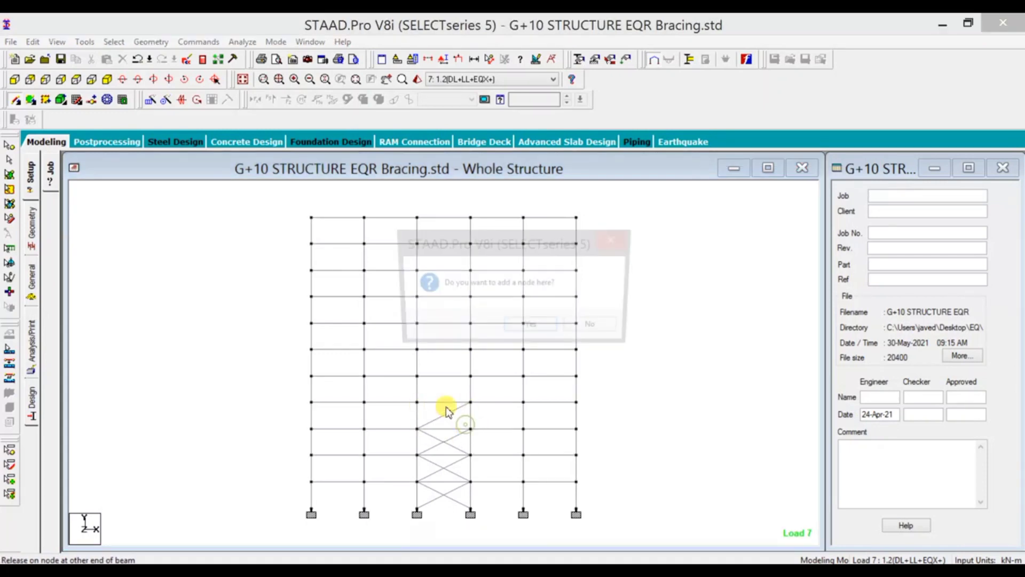
{"action": "left_click", "coordinate": [529, 327]}
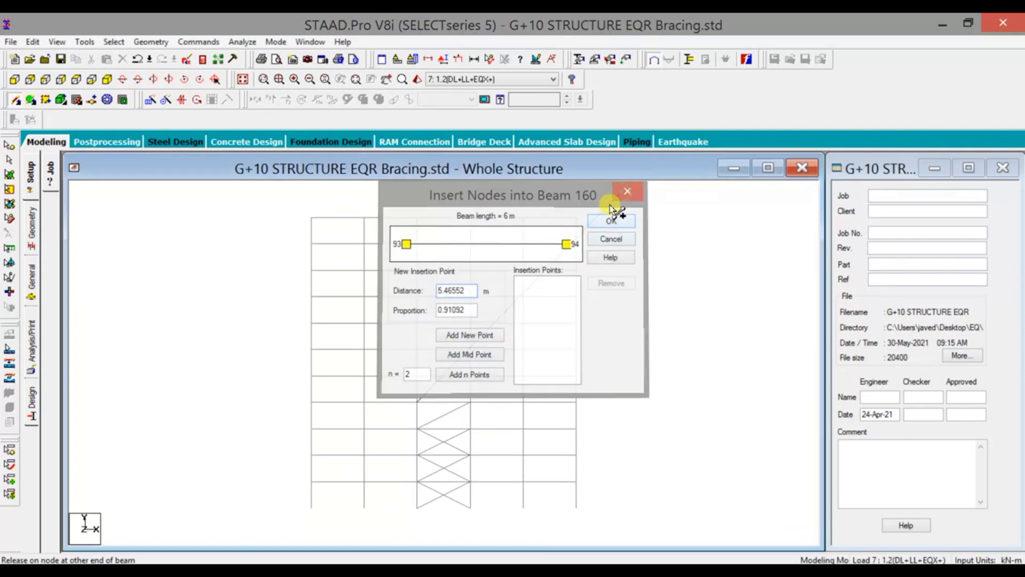
{"action": "left_click", "coordinate": [629, 190]}
{"action": "key", "text": "Escape"}
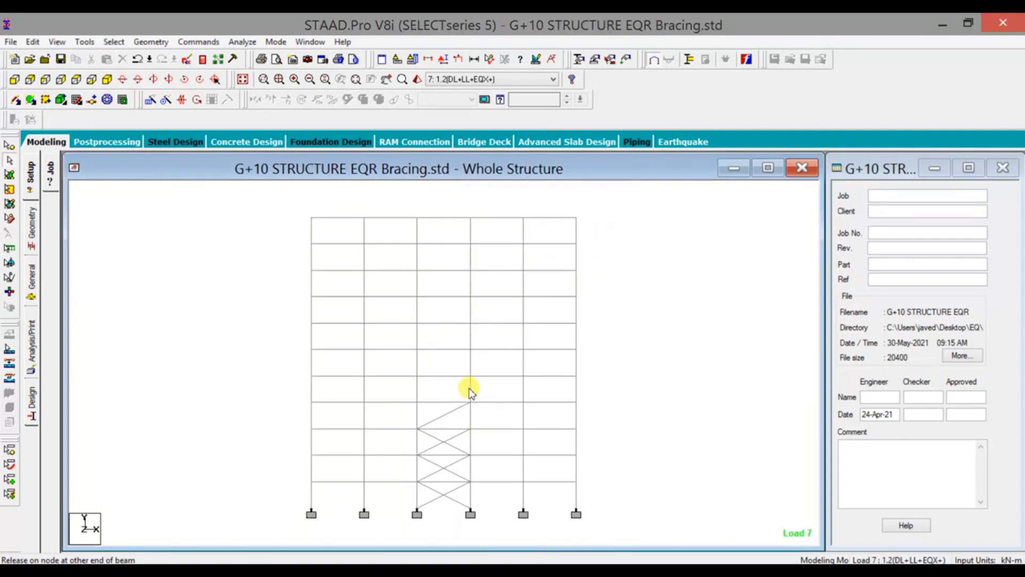
Step: Complete the crossed bracing beams in the middle bay of the front view from the fourth storey up to the roof, without adding extra nodes
{"action": "left_click", "coordinate": [16, 100]}
{"action": "left_click", "coordinate": [415, 403]}
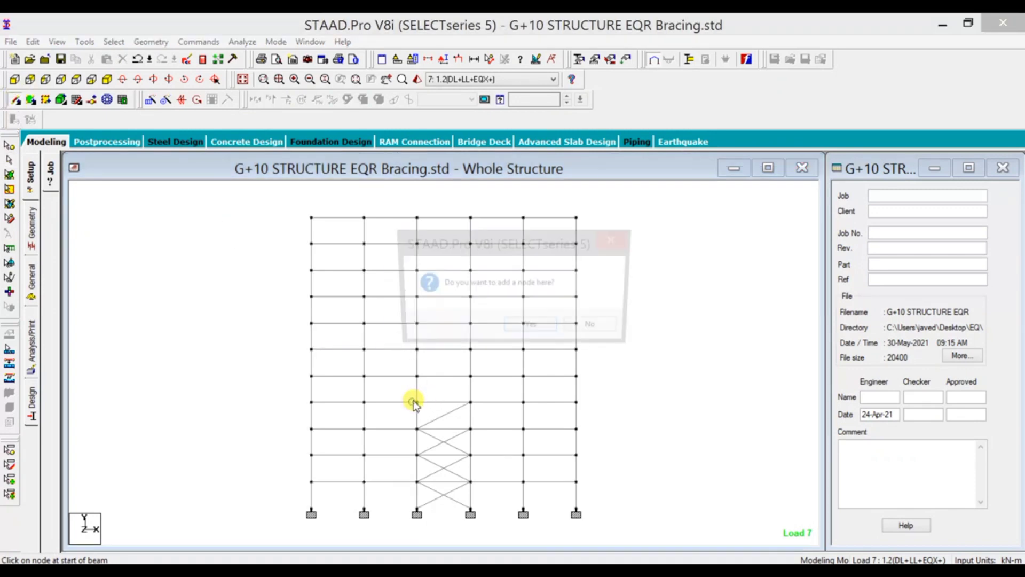
{"action": "left_click", "coordinate": [590, 330]}
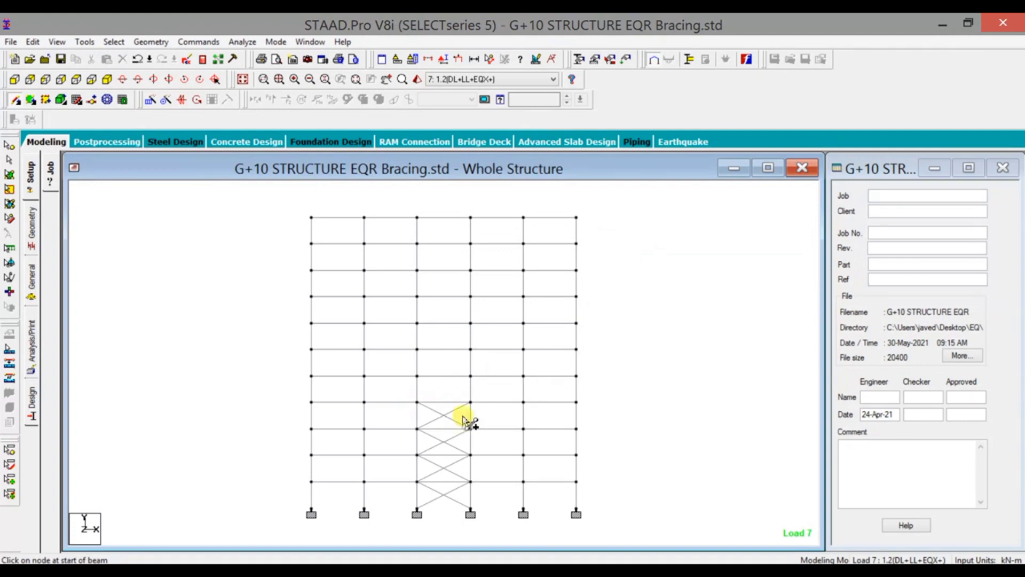
{"action": "left_click", "coordinate": [470, 376]}
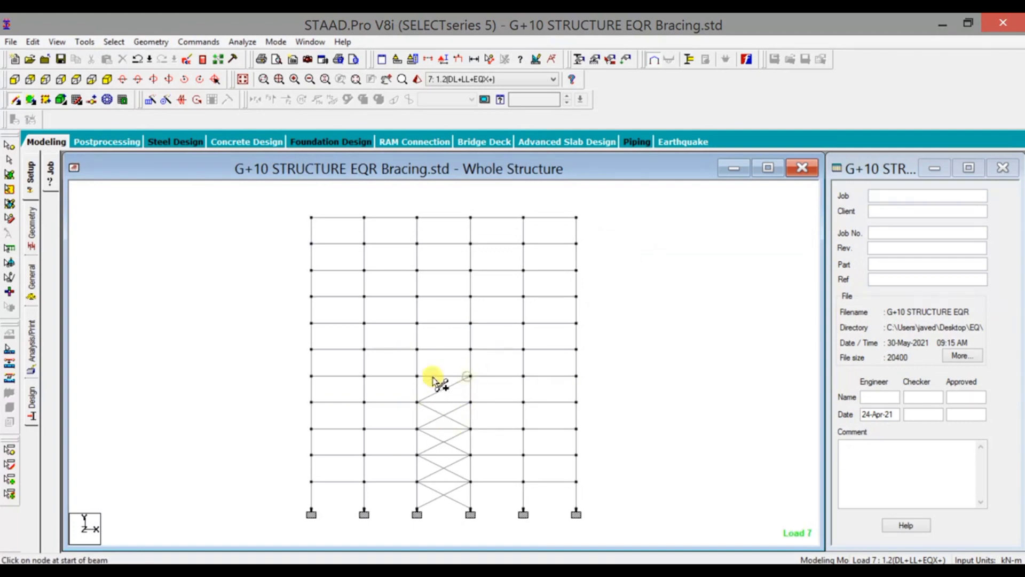
{"action": "left_click_drag", "start_coordinate": [417, 377], "coordinate": [464, 393]}
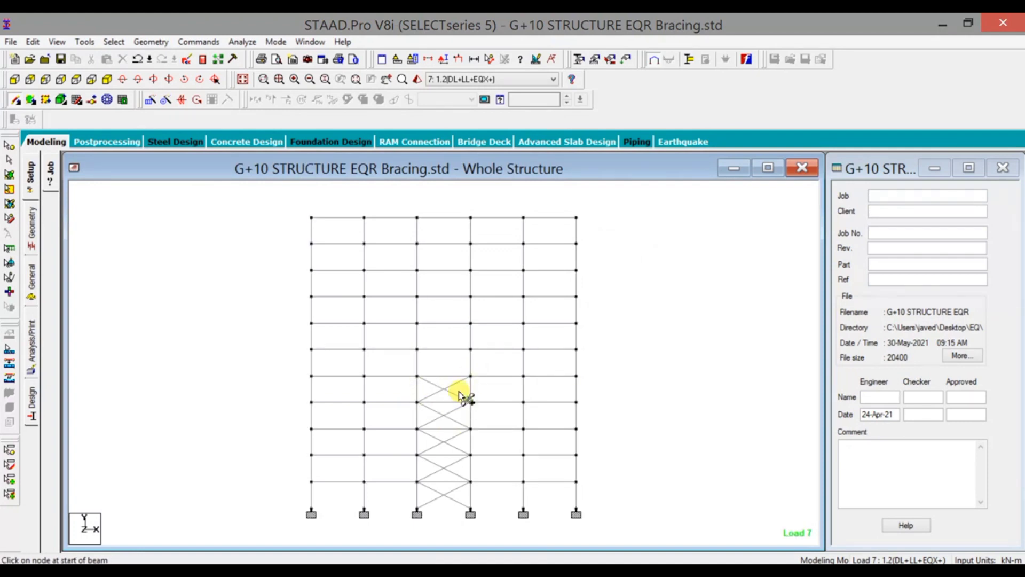
{"action": "left_click_drag", "start_coordinate": [417, 243], "coordinate": [472, 247]}
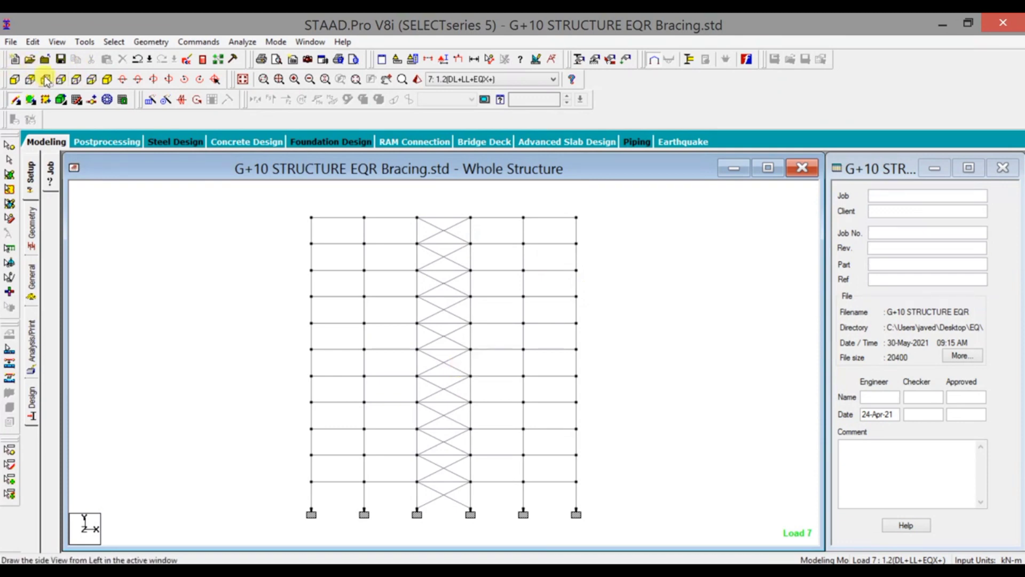
Step: Draw crossed bracing beams at every storey of the narrow middle bay in the left side view, and check them in isometric view
{"action": "left_click", "coordinate": [25, 80]}
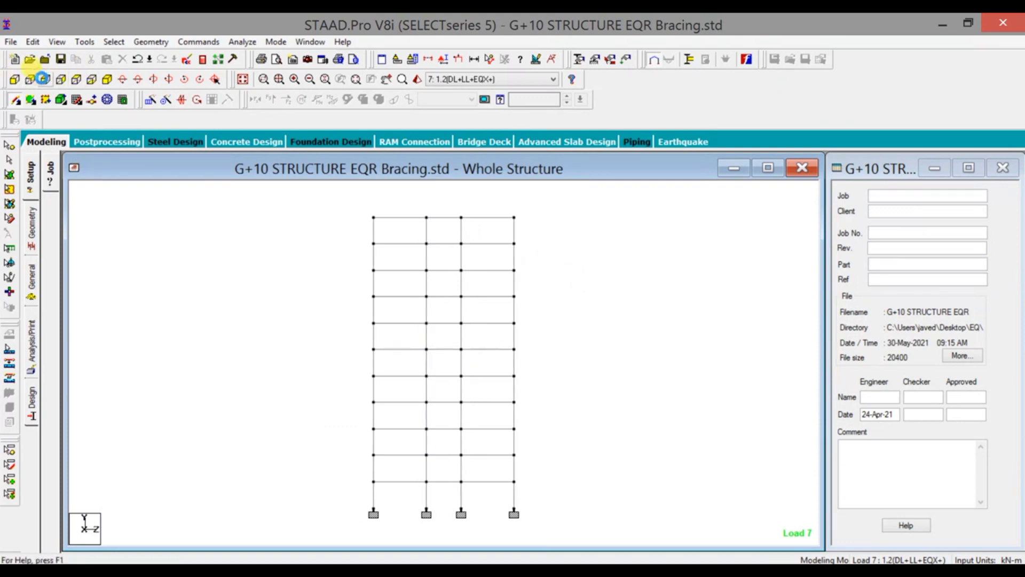
{"action": "left_click", "coordinate": [427, 509]}
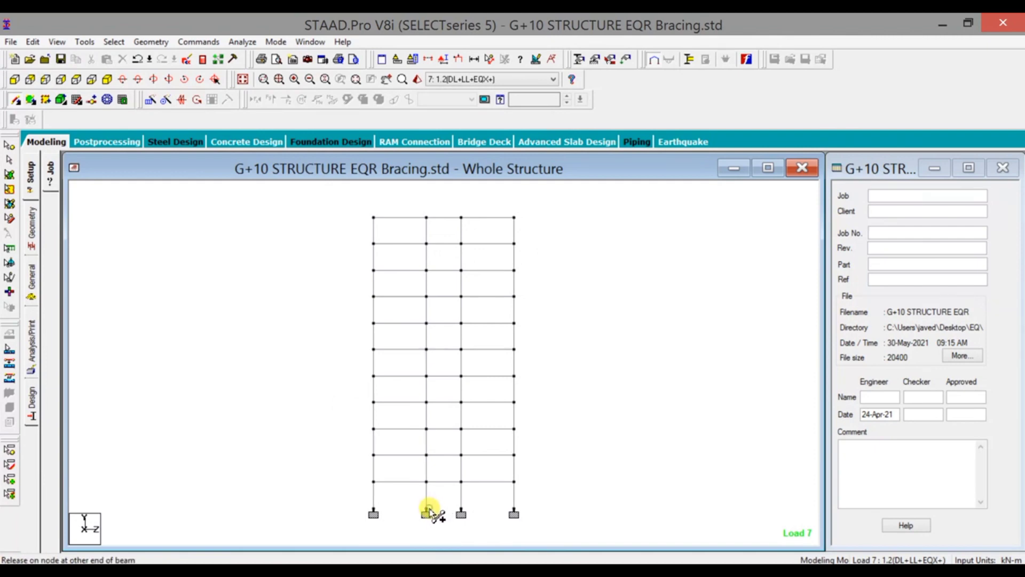
{"action": "left_click", "coordinate": [426, 482]}
{"action": "left_click", "coordinate": [461, 509]}
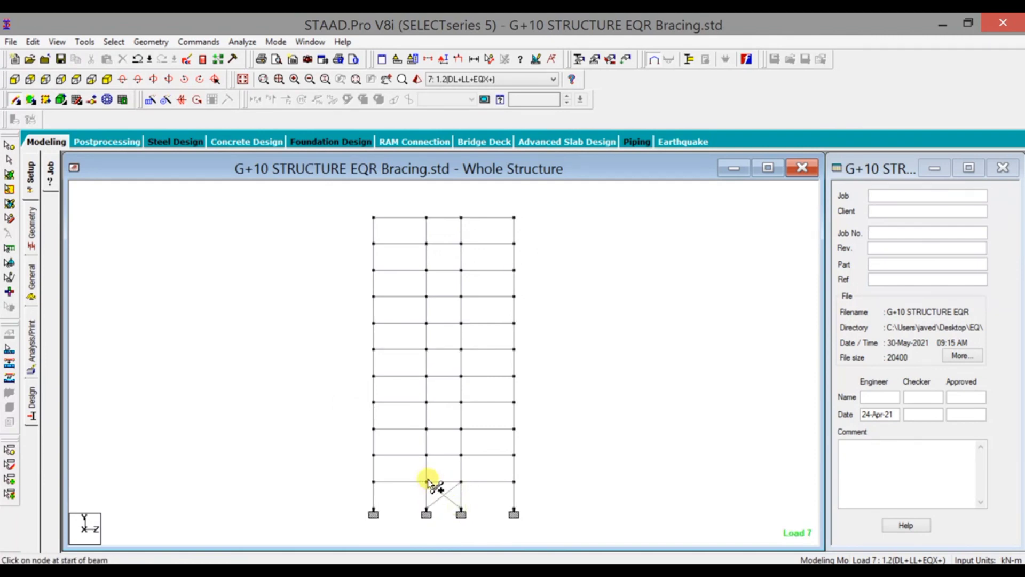
{"action": "left_click_drag", "start_coordinate": [427, 481], "coordinate": [458, 469]}
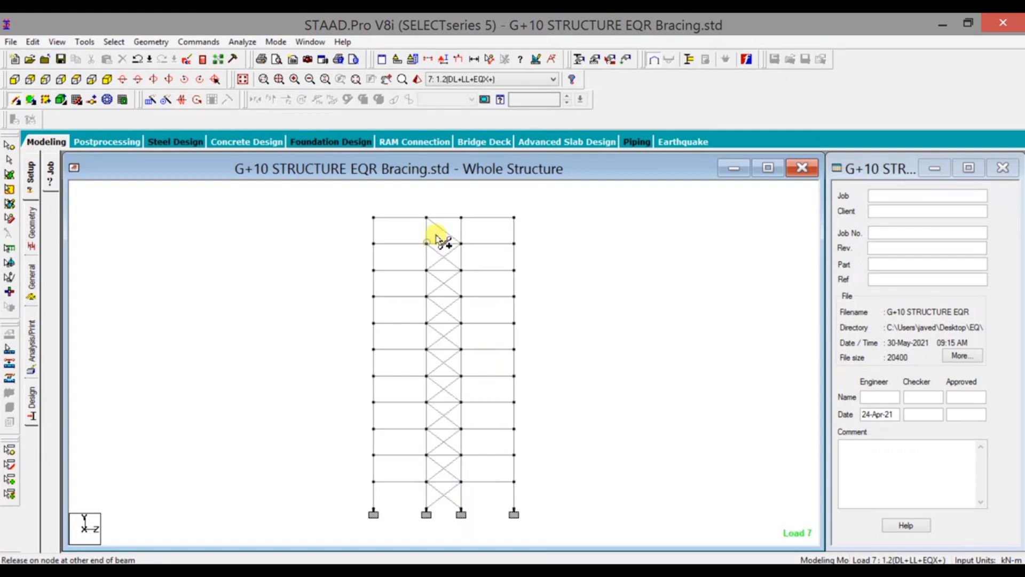
{"action": "left_click_drag", "start_coordinate": [426, 243], "coordinate": [460, 229]}
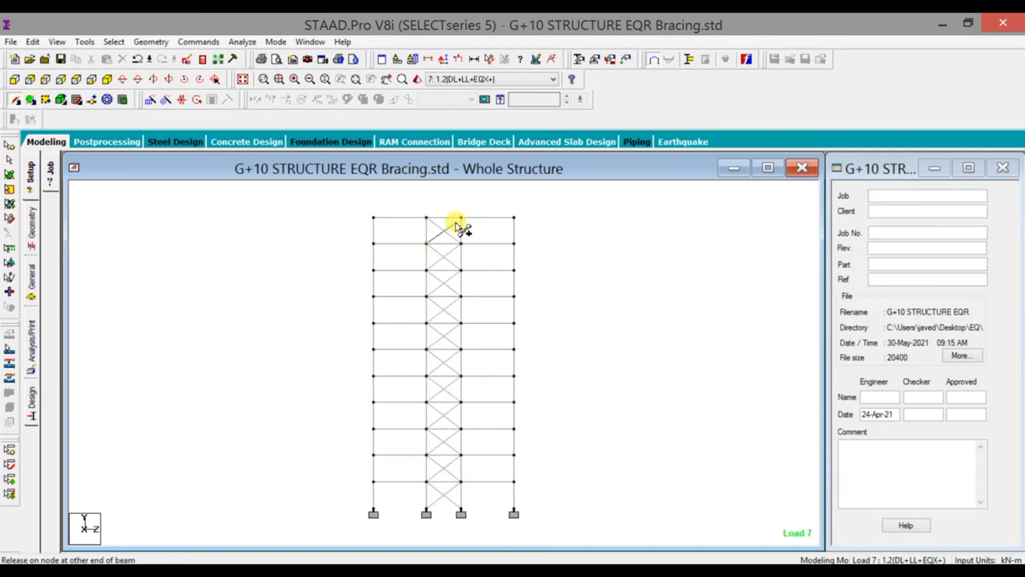
{"action": "left_click_drag", "start_coordinate": [457, 221], "coordinate": [461, 218]}
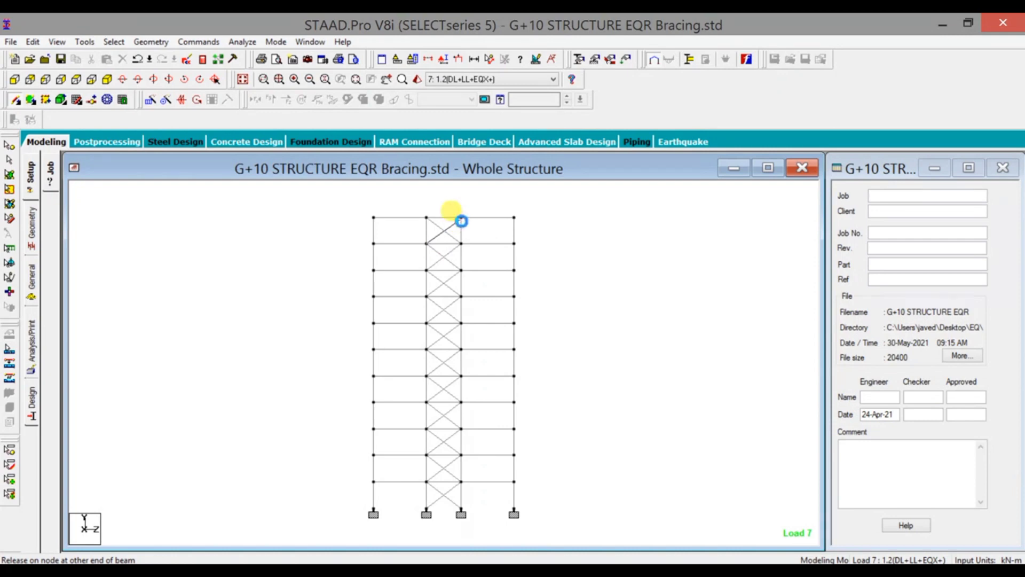
{"action": "left_click", "coordinate": [106, 79]}
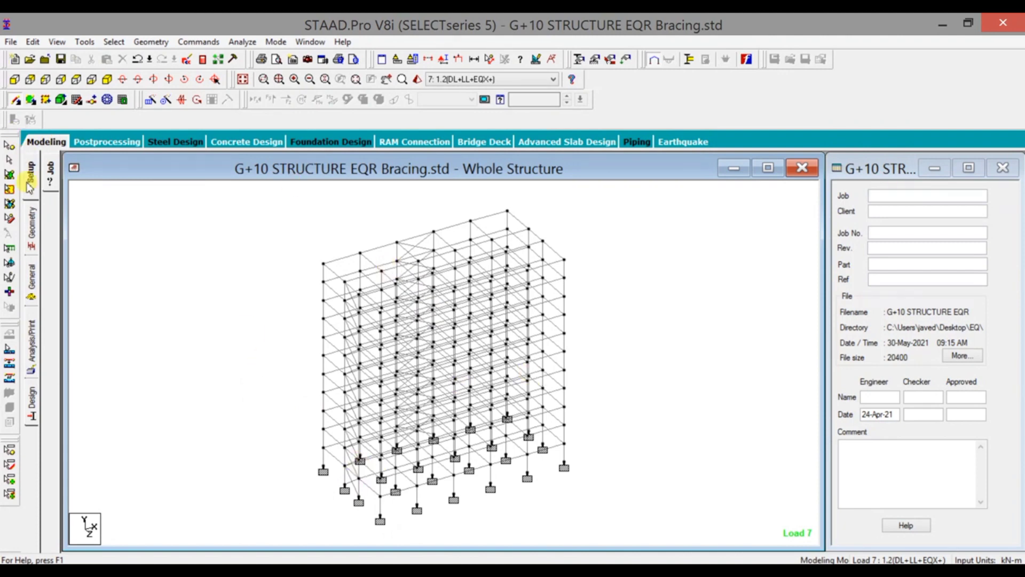
{"action": "left_click", "coordinate": [9, 160]}
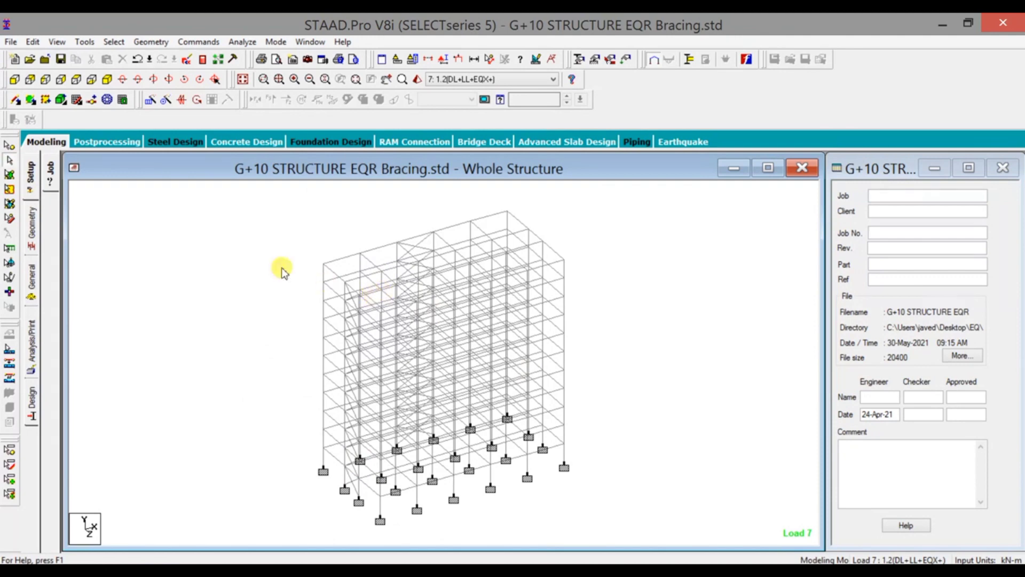
Step: Select all crossed braces in the middle bay of the front view, from the lowest storey up to the roof
{"action": "scroll", "coordinate": [588, 406], "scroll_direction": "up", "scroll_amount": 1}
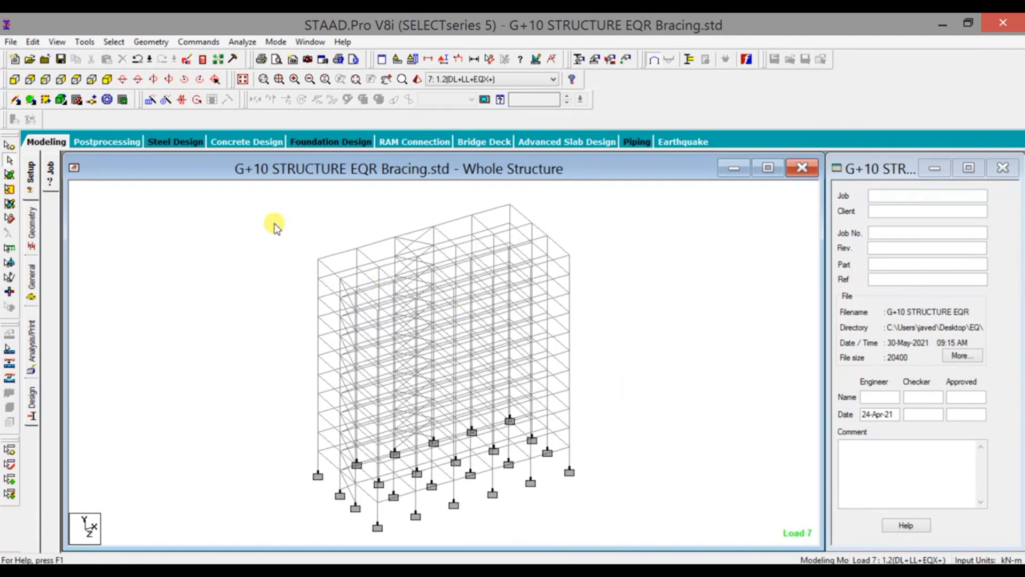
{"action": "left_click", "coordinate": [15, 79]}
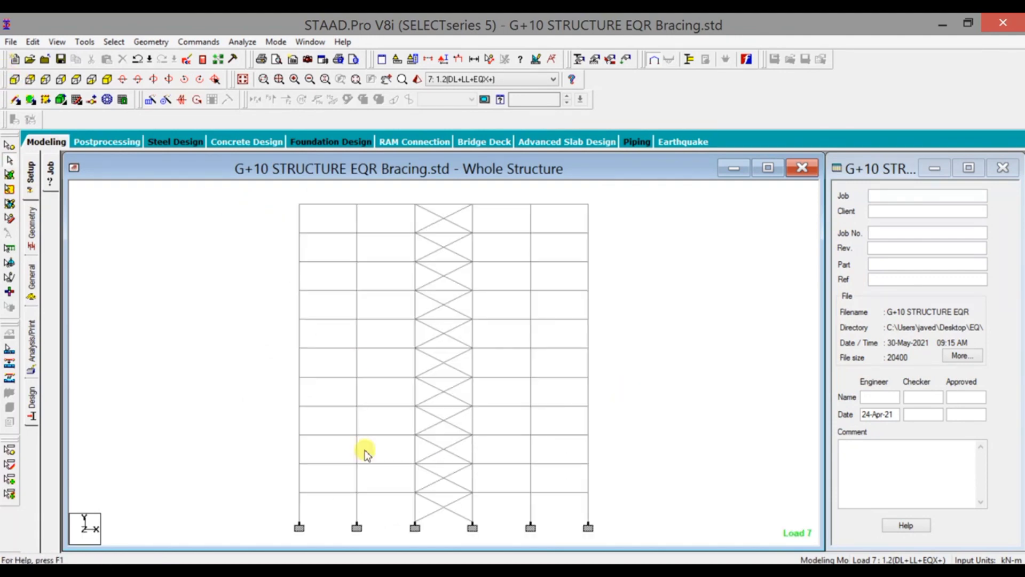
{"action": "left_click", "coordinate": [441, 509]}
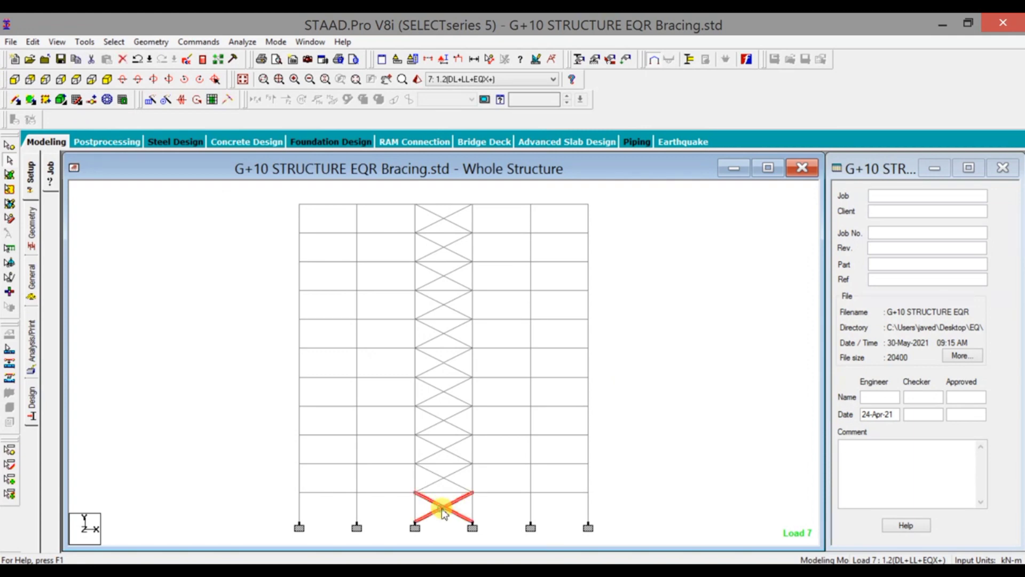
{"action": "left_click", "coordinate": [441, 477], "text": "ctrl"}
{"action": "left_click", "coordinate": [440, 420], "text": "ctrl"}
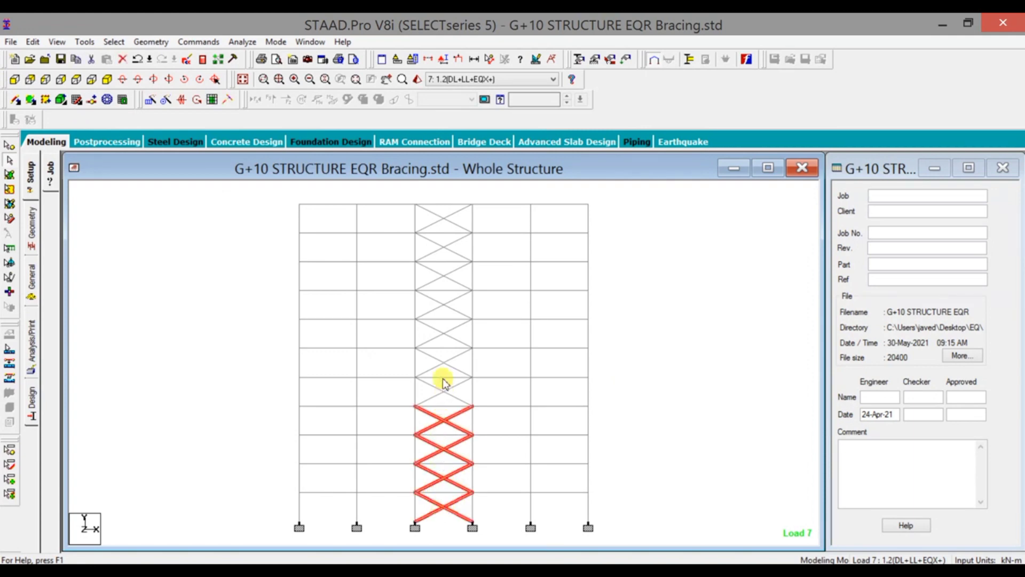
{"action": "left_click", "coordinate": [442, 390], "text": "ctrl"}
{"action": "left_click", "coordinate": [442, 362], "text": "ctrl"}
{"action": "left_click", "coordinate": [442, 363], "text": "ctrl"}
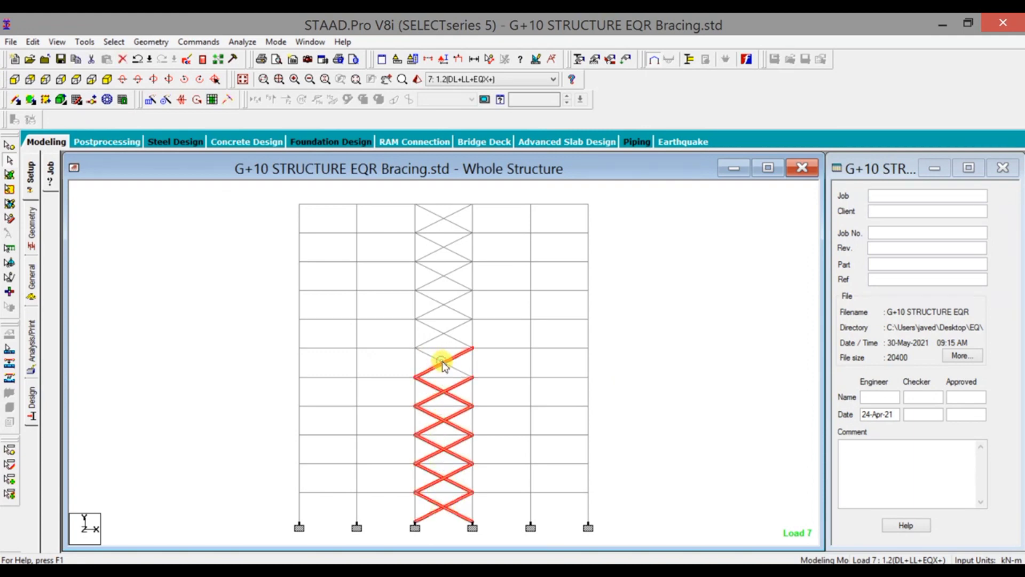
{"action": "left_click", "coordinate": [441, 365], "text": "ctrl"}
{"action": "left_click", "coordinate": [447, 363], "text": "ctrl"}
{"action": "left_click", "coordinate": [443, 333], "text": "ctrl"}
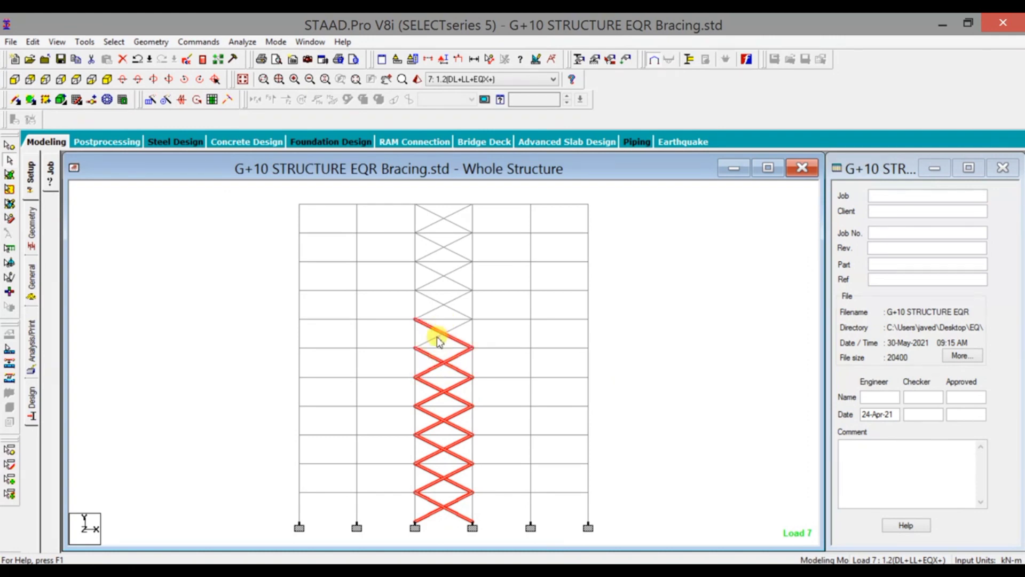
{"action": "left_click", "coordinate": [435, 336], "text": "ctrl"}
{"action": "left_click", "coordinate": [445, 305], "text": "ctrl"}
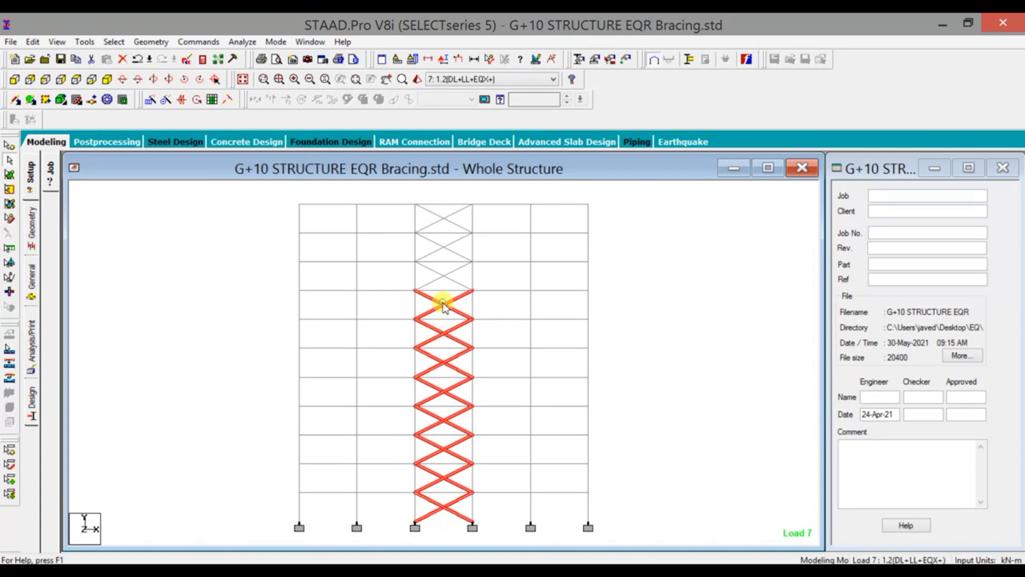
{"action": "left_click", "coordinate": [444, 273], "text": "ctrl"}
{"action": "left_click", "coordinate": [441, 247], "text": "ctrl"}
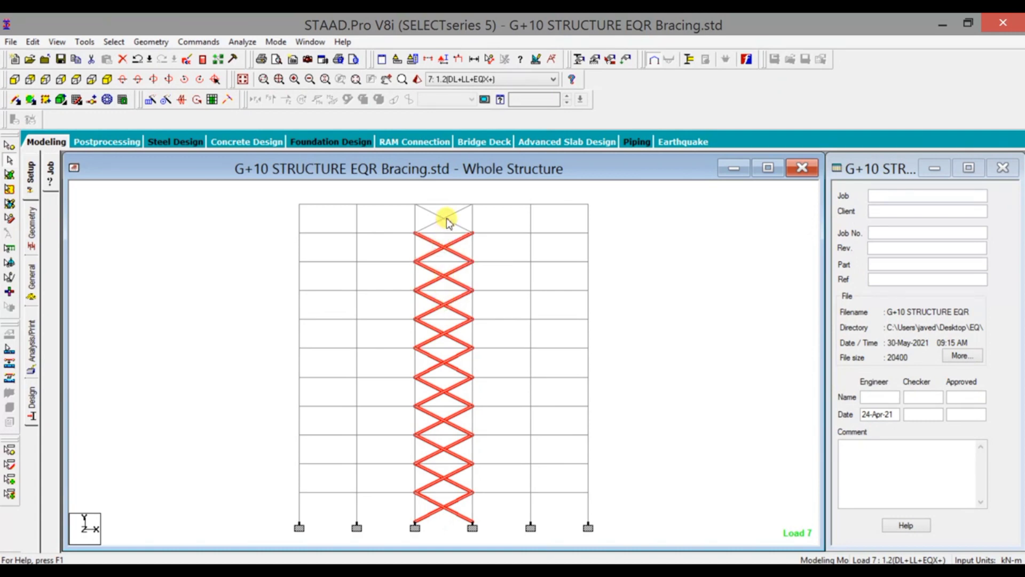
{"action": "left_click", "coordinate": [443, 219], "text": "ctrl"}
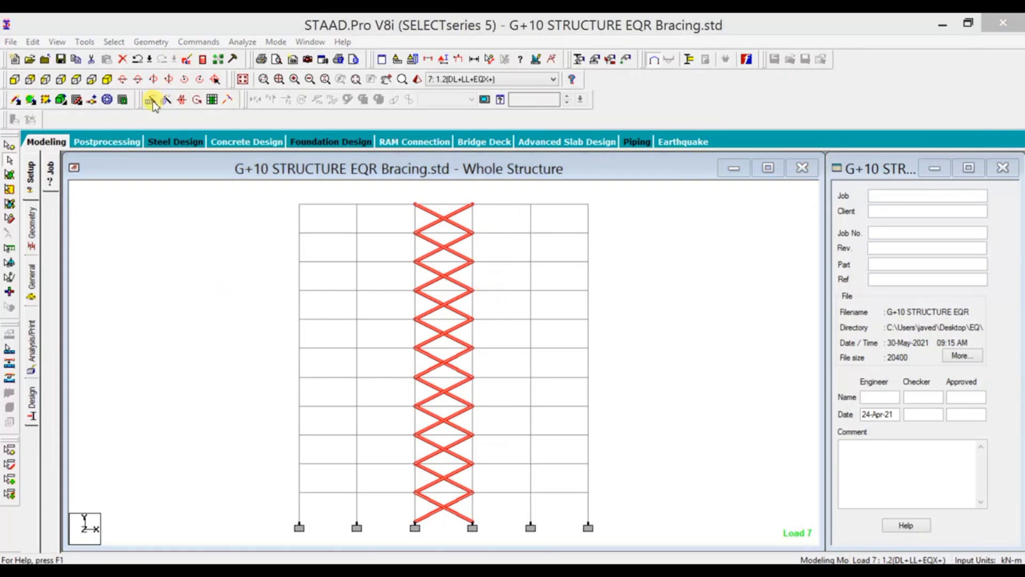
Step: Copy the selected braces with a one-step Translational Repeat along global Z, using a default step spacing of 16 m, and check in isometric view
{"action": "left_click", "coordinate": [594, 327]}
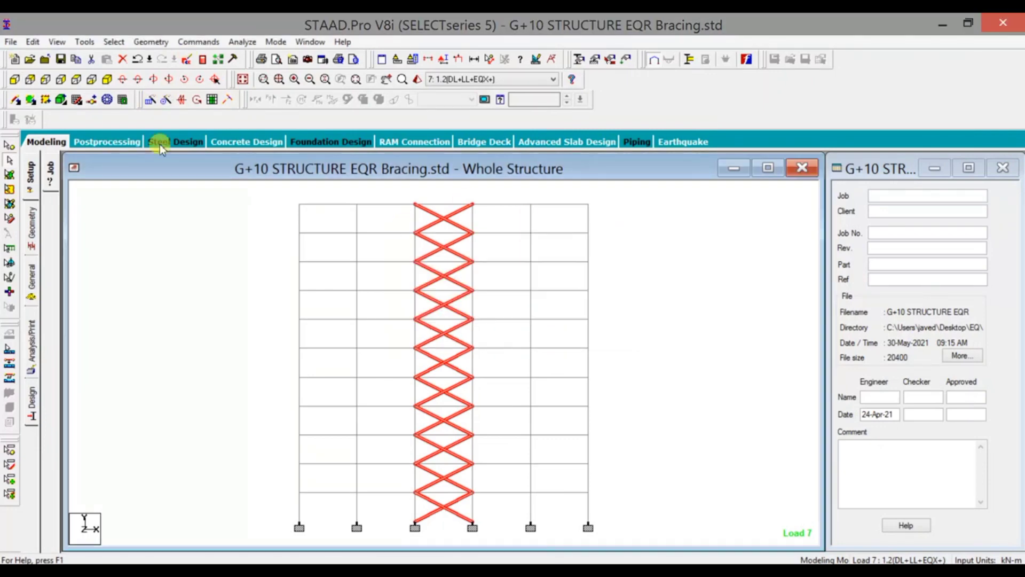
{"action": "left_click", "coordinate": [150, 100]}
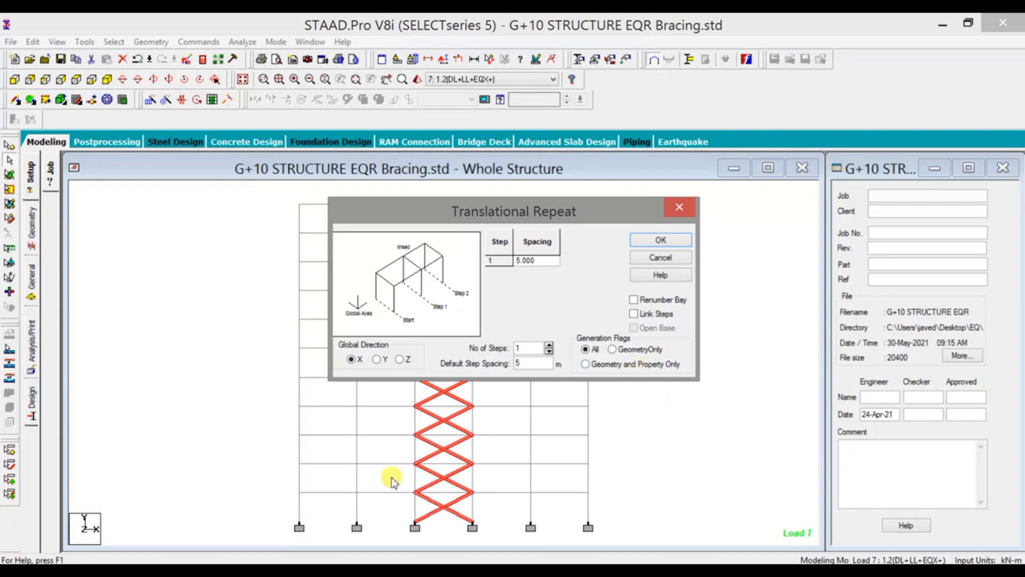
{"action": "left_click", "coordinate": [400, 360]}
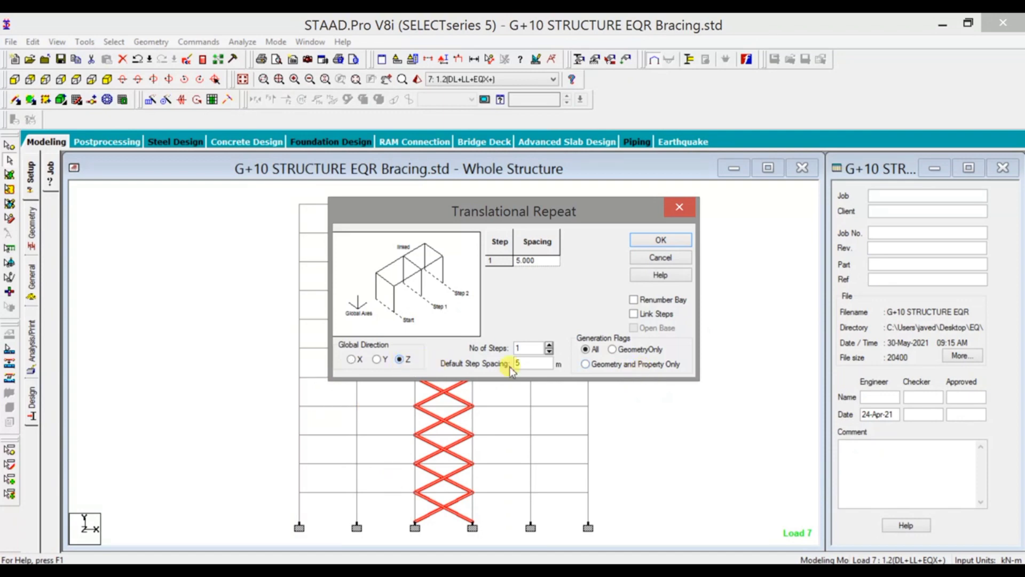
{"action": "double_click", "coordinate": [532, 363]}
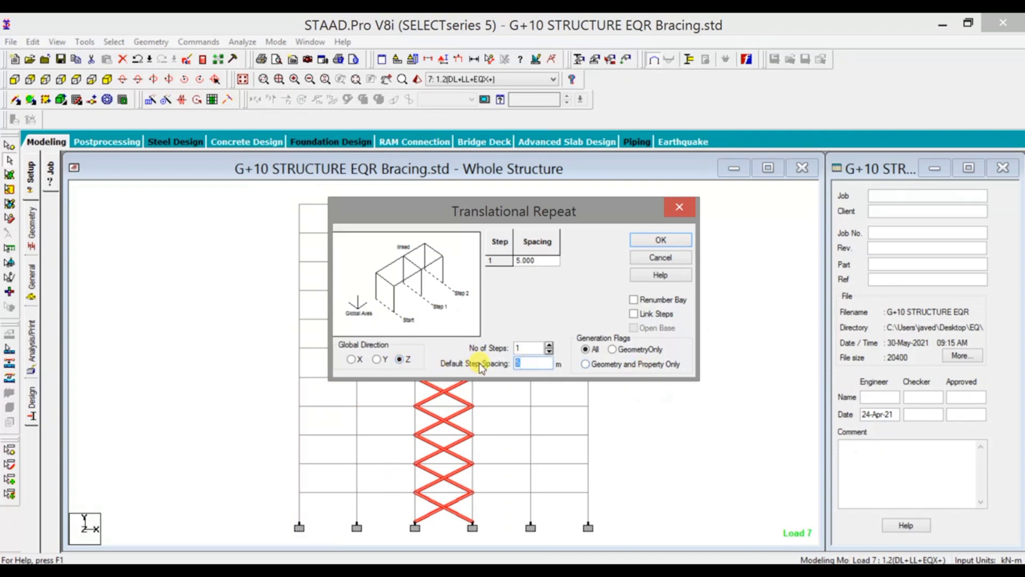
{"action": "type", "text": "16"}
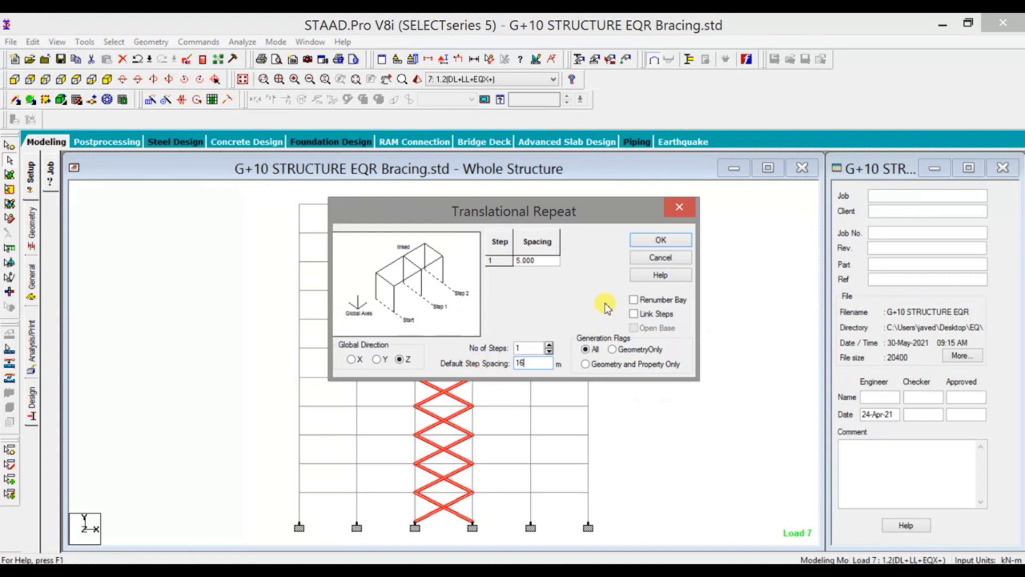
{"action": "left_click", "coordinate": [664, 240]}
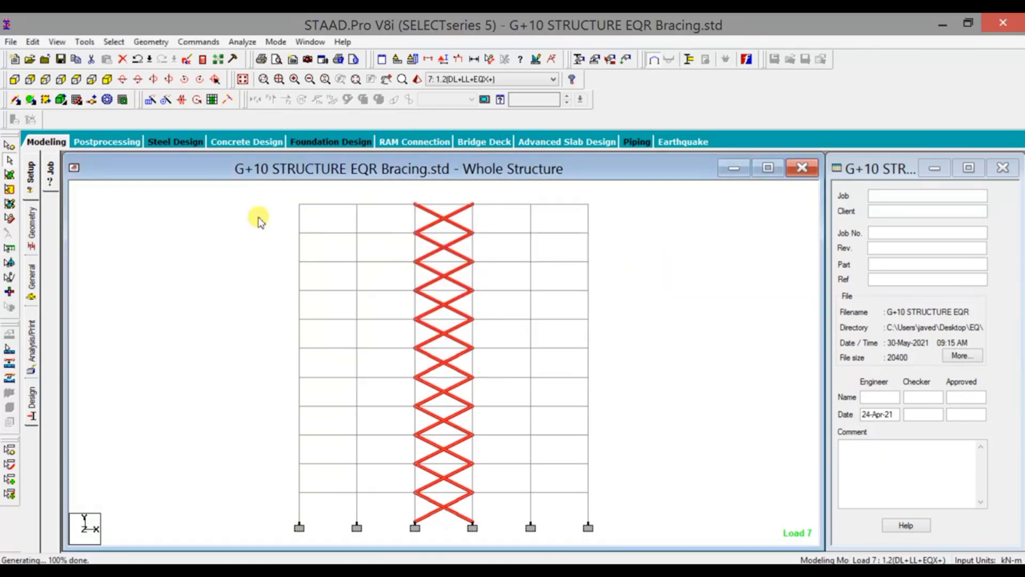
{"action": "left_click", "coordinate": [107, 79]}
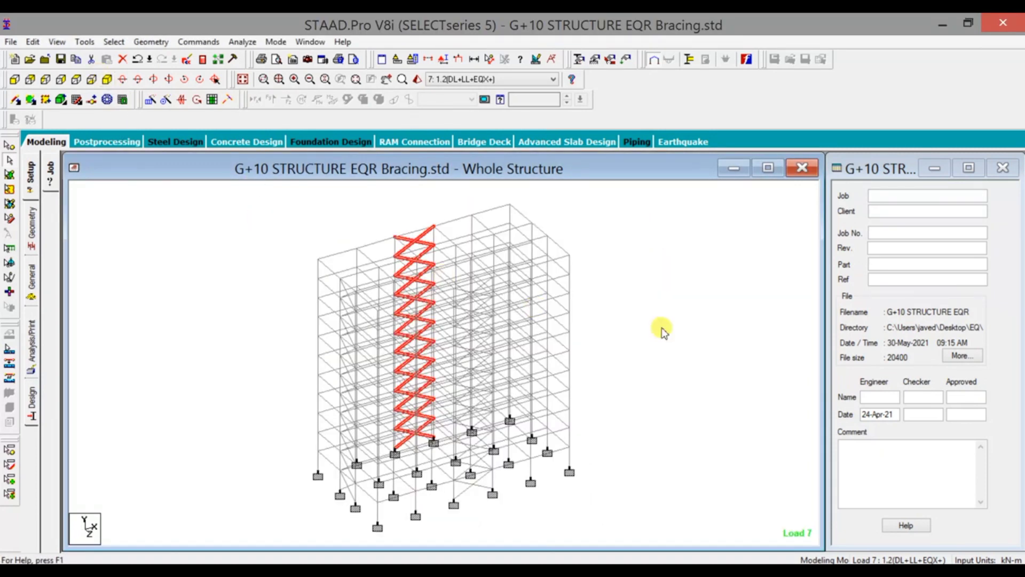
Step: Select all crossed braces in the narrow middle bay of the left side view, from the lowest storey up to the roof
{"action": "left_click", "coordinate": [15, 79]}
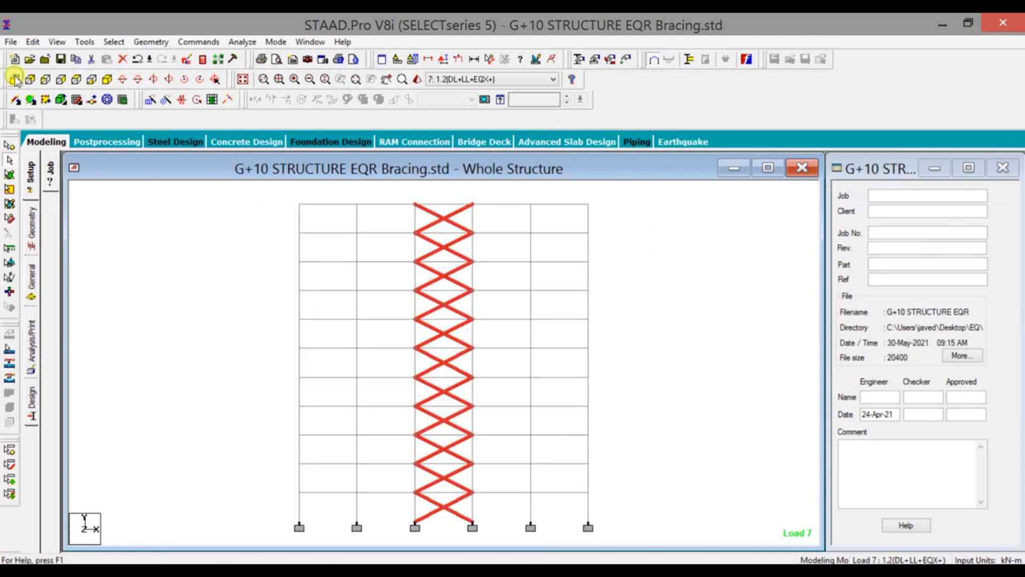
{"action": "left_click", "coordinate": [52, 80]}
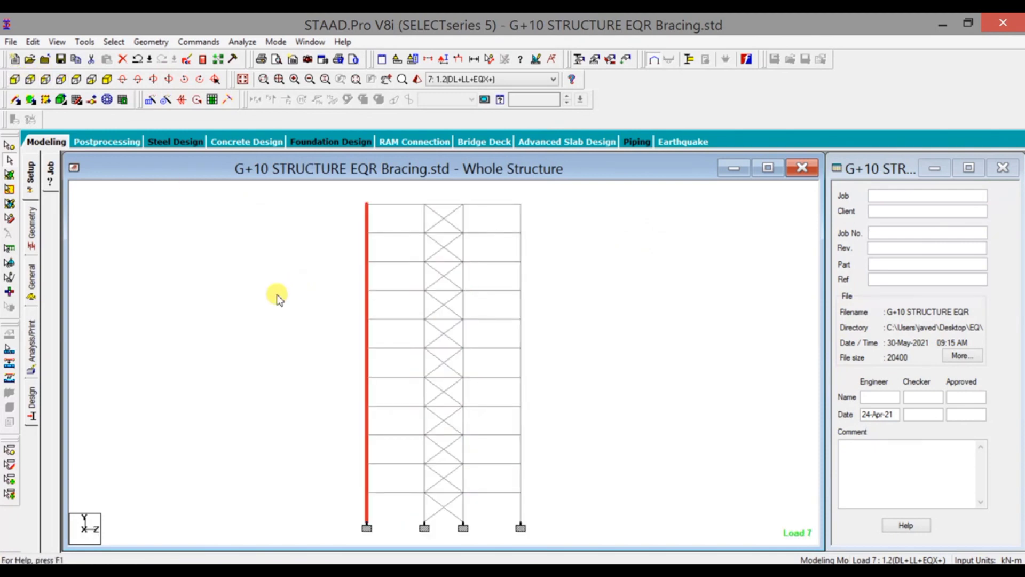
{"action": "left_click", "coordinate": [224, 461]}
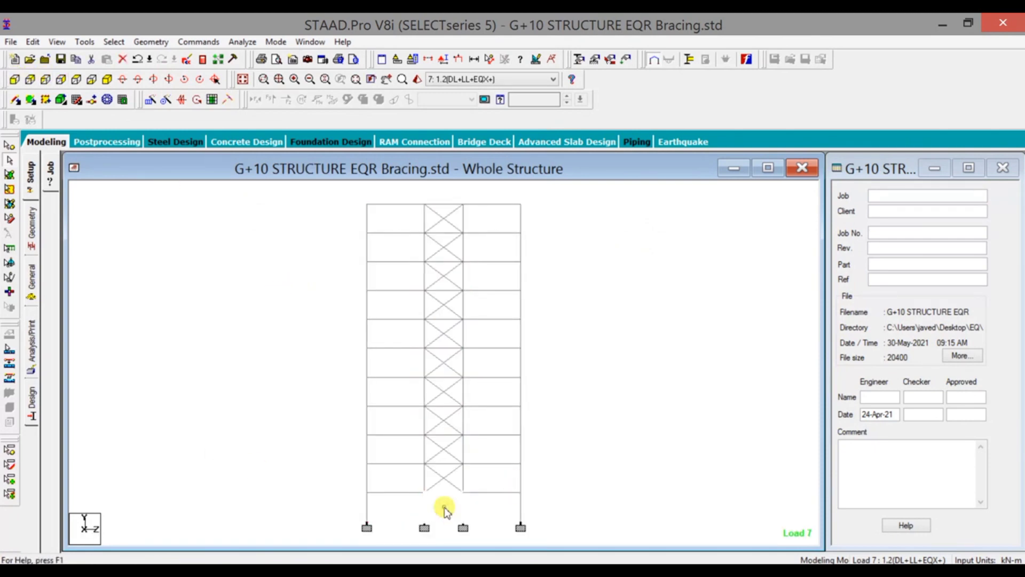
{"action": "left_click", "coordinate": [443, 507]}
{"action": "left_click", "coordinate": [443, 450], "text": "ctrl"}
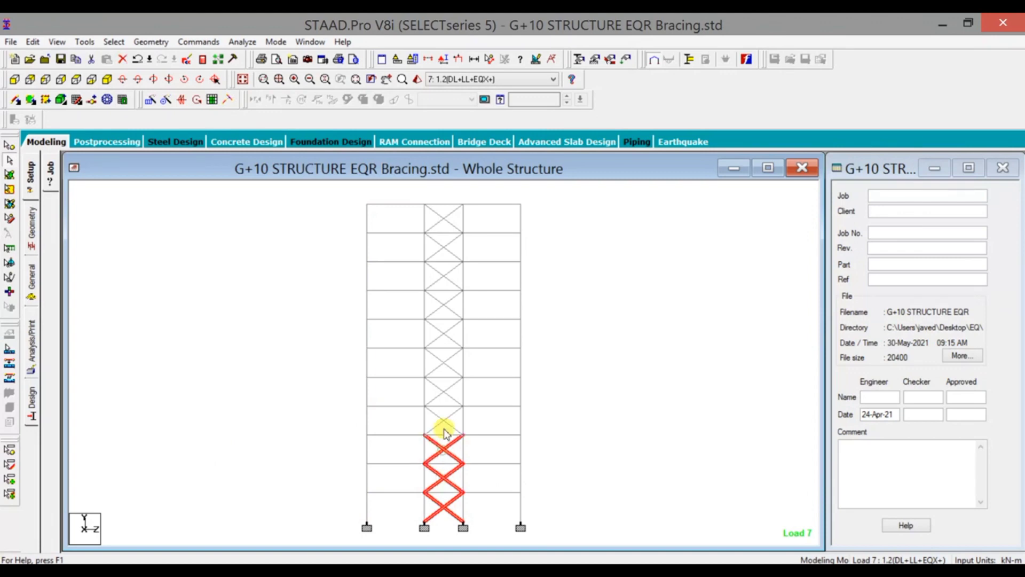
{"action": "left_click", "coordinate": [442, 421], "text": "ctrl"}
{"action": "left_click", "coordinate": [442, 392], "text": "ctrl"}
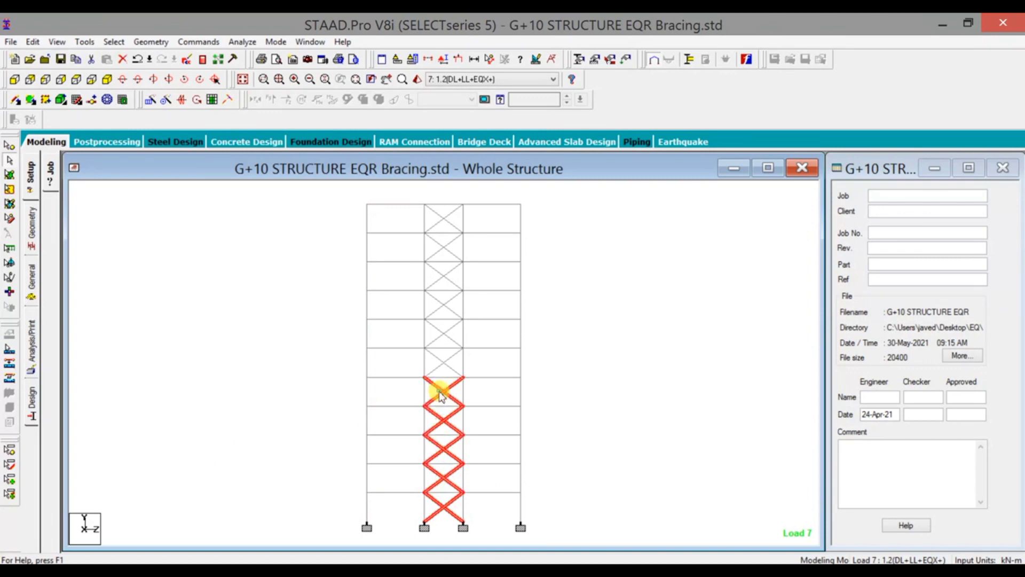
{"action": "left_click", "coordinate": [446, 363], "text": "ctrl"}
{"action": "left_click", "coordinate": [446, 333], "text": "ctrl"}
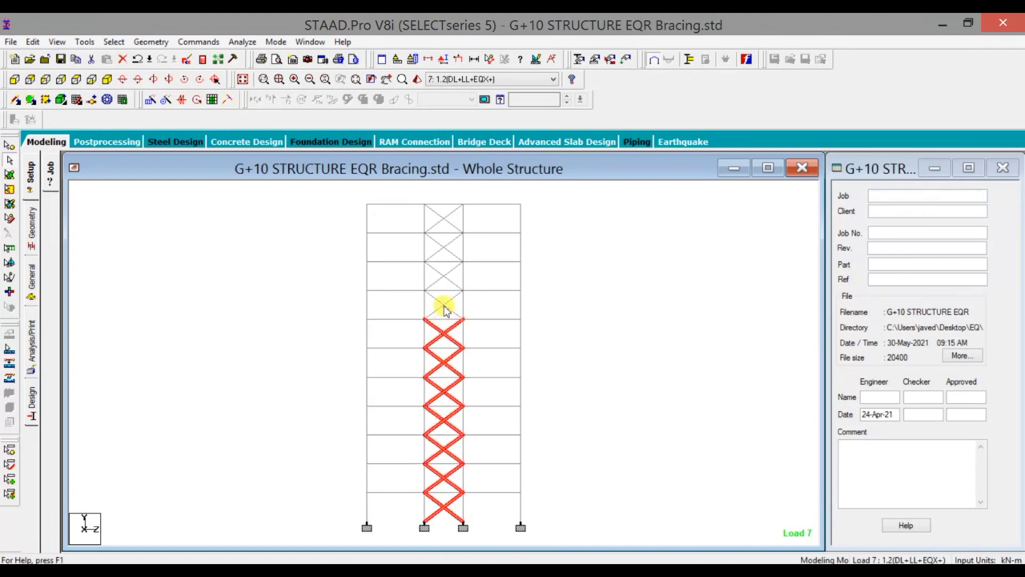
{"action": "left_click", "coordinate": [445, 308], "text": "ctrl"}
{"action": "left_click", "coordinate": [441, 277], "text": "ctrl"}
{"action": "left_click", "coordinate": [443, 249], "text": "ctrl"}
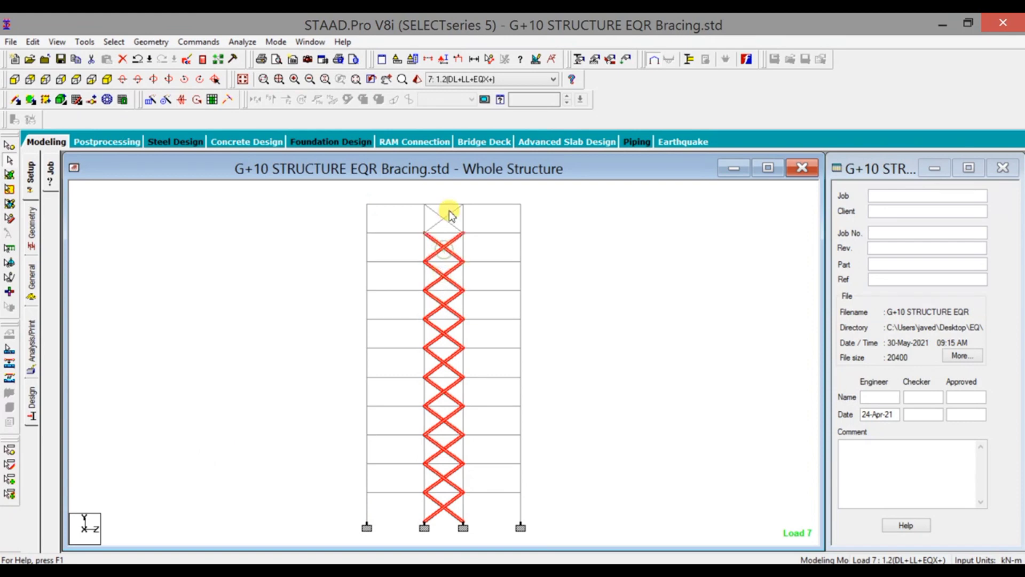
{"action": "left_click", "coordinate": [444, 214], "text": "ctrl"}
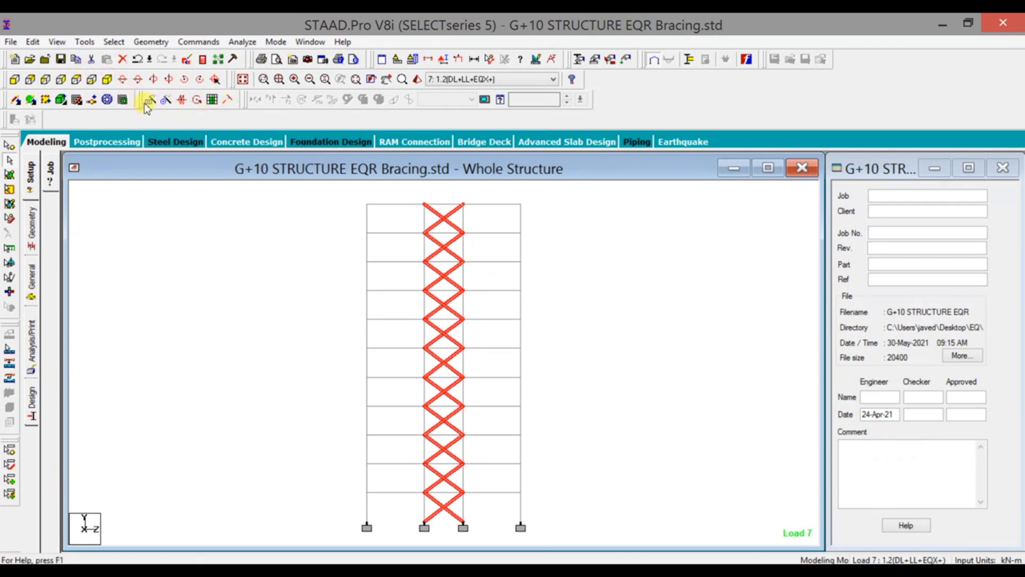
Step: Copy the selected side braces with a one-step Translational Repeat along global X, using a default step spacing of 30 m, and check in isometric view
{"action": "left_click", "coordinate": [149, 104]}
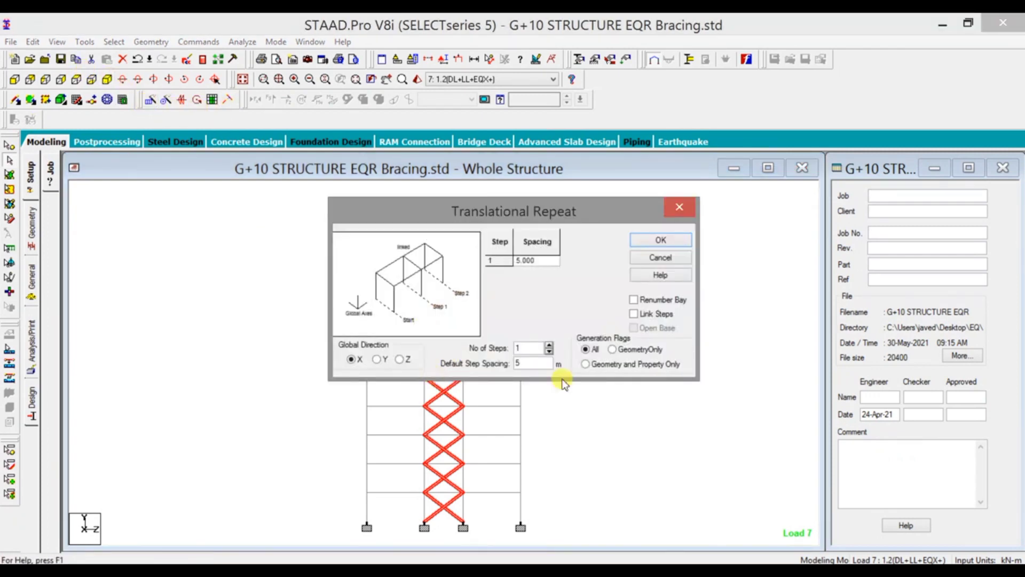
{"action": "double_click", "coordinate": [542, 365]}
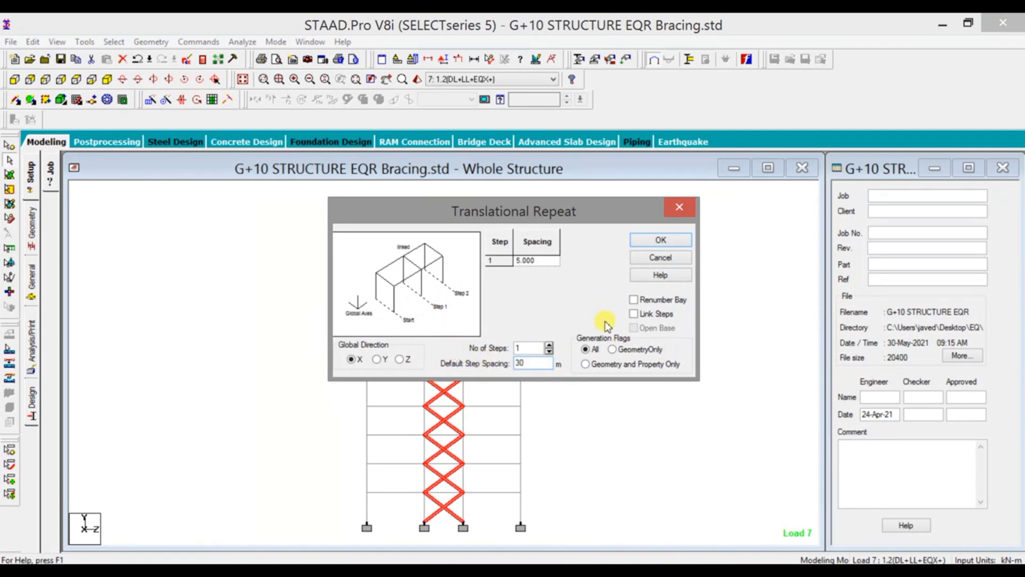
{"action": "left_click", "coordinate": [660, 241]}
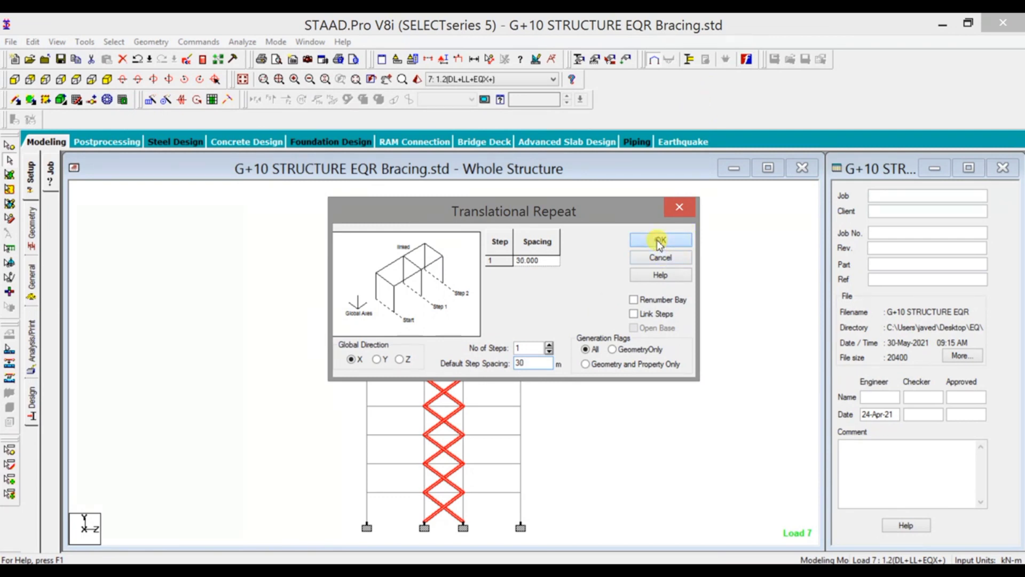
{"action": "left_click", "coordinate": [109, 81]}
{"action": "left_click", "coordinate": [657, 329]}
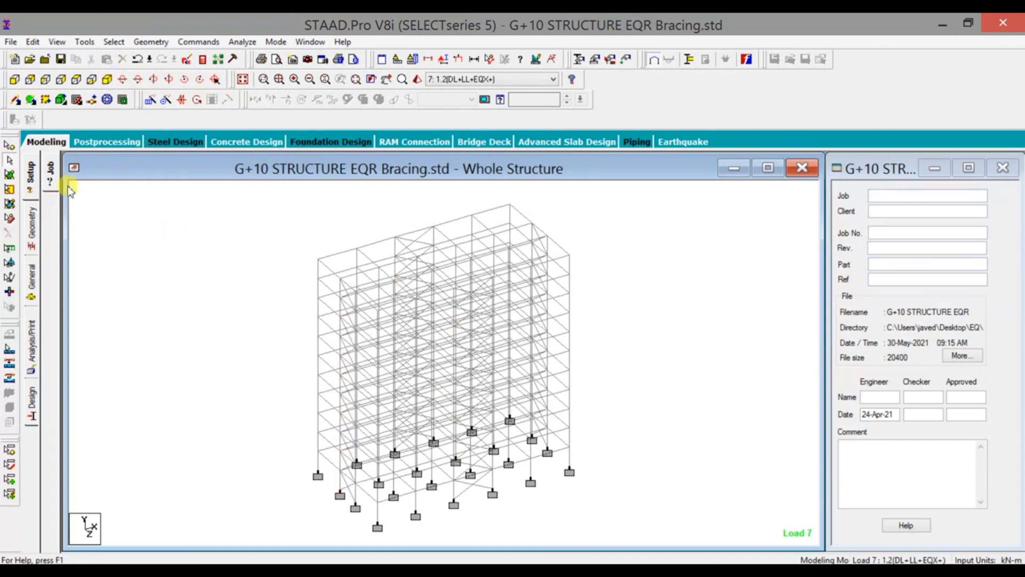
Step: Review the member properties by highlighting the members assigned to each of the eight rectangular concrete sections
{"action": "left_click", "coordinate": [30, 288]}
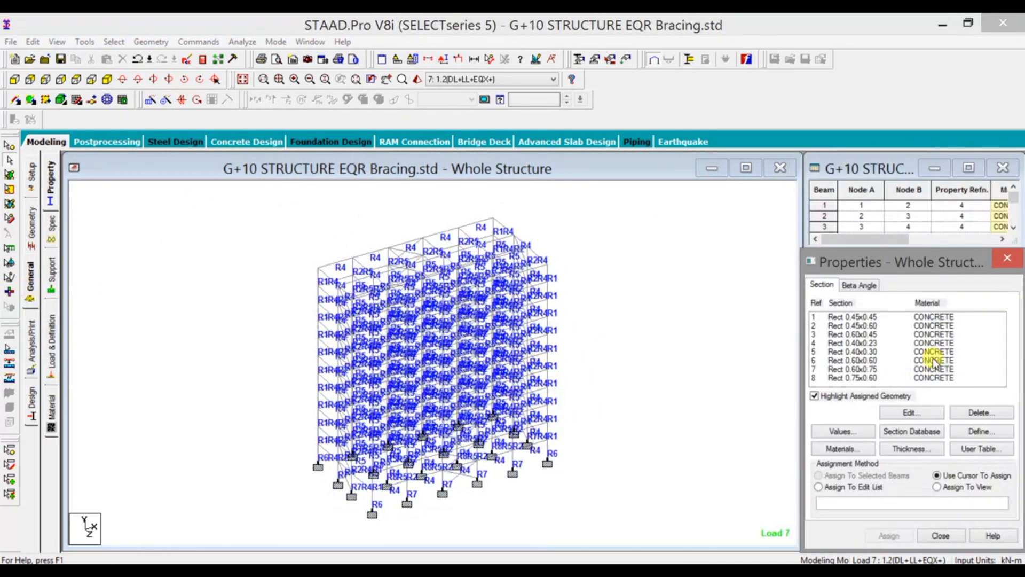
{"action": "left_click", "coordinate": [875, 318]}
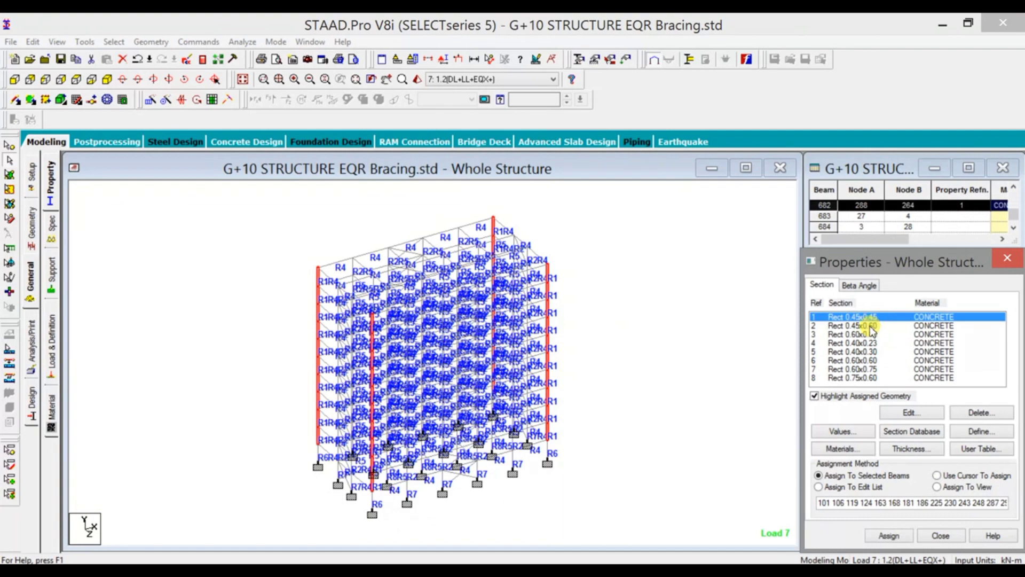
{"action": "left_click", "coordinate": [871, 326]}
{"action": "left_click", "coordinate": [870, 335]}
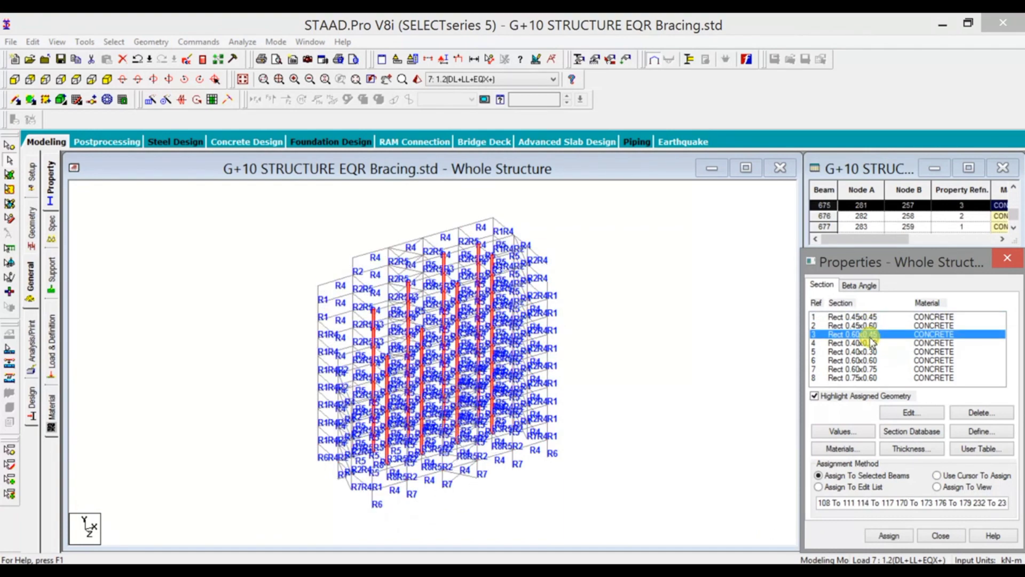
{"action": "left_click", "coordinate": [865, 344]}
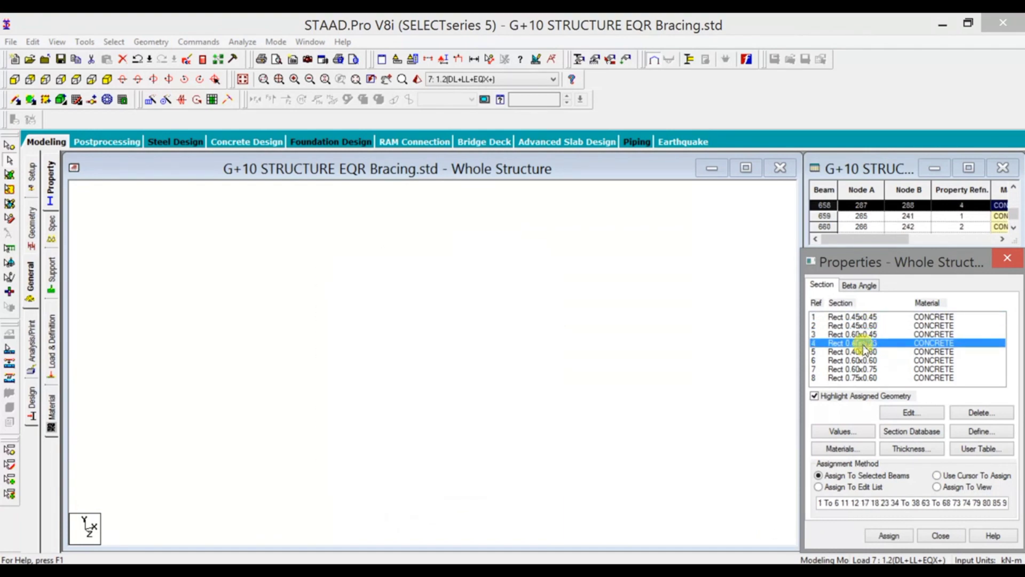
{"action": "left_click", "coordinate": [863, 352]}
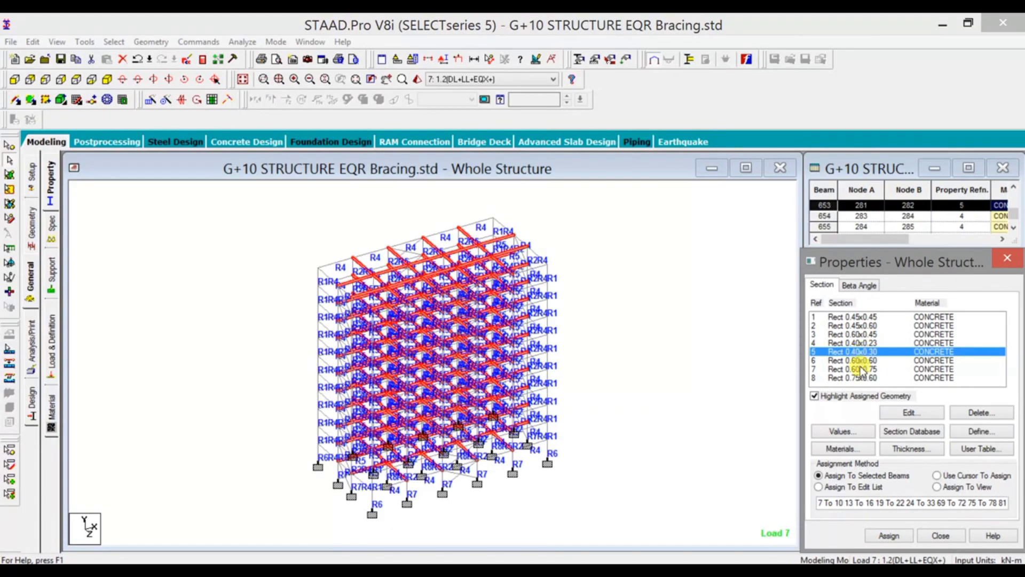
{"action": "left_click", "coordinate": [862, 360]}
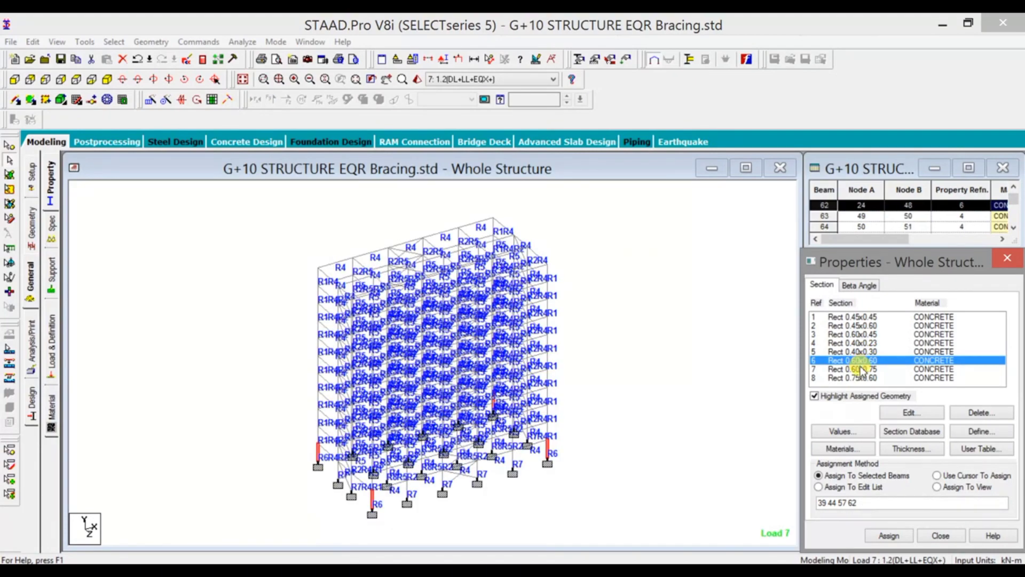
{"action": "left_click", "coordinate": [861, 369]}
{"action": "left_click", "coordinate": [862, 378]}
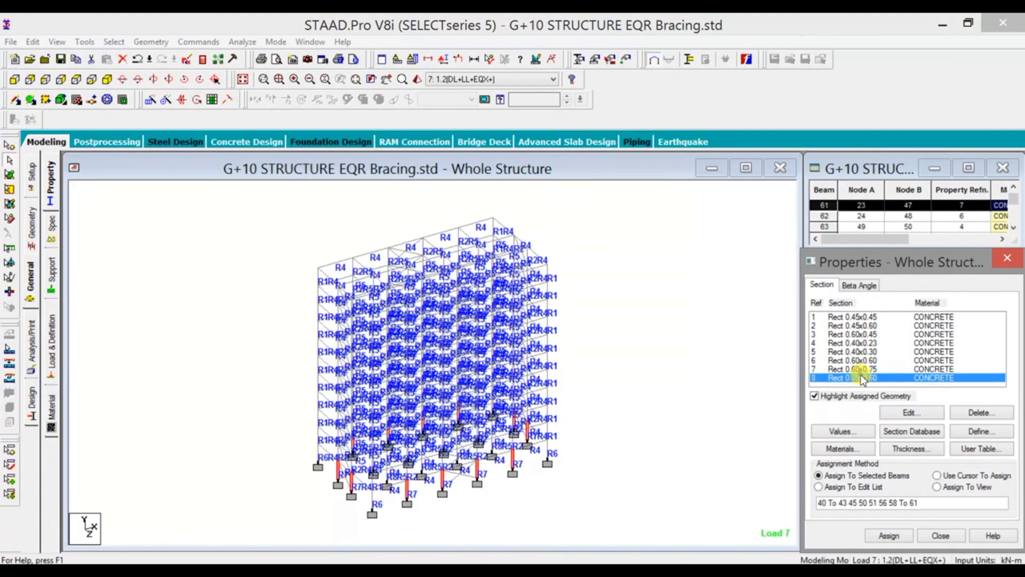
{"action": "left_click", "coordinate": [694, 374]}
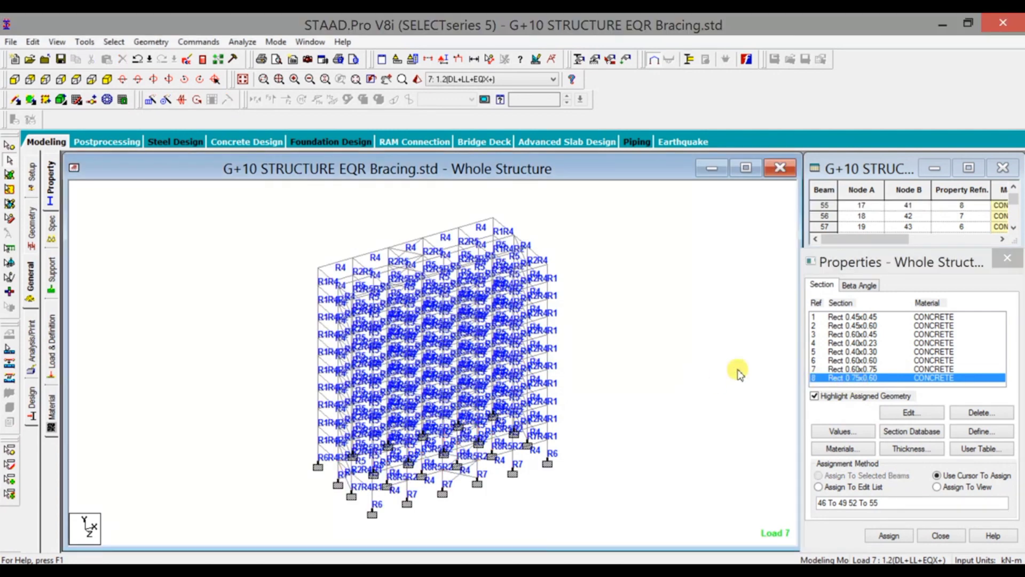
Step: Add the Indian S Shape steel section ISMB100 as a single section from the section database, with material STEEL
{"action": "left_click", "coordinate": [916, 432]}
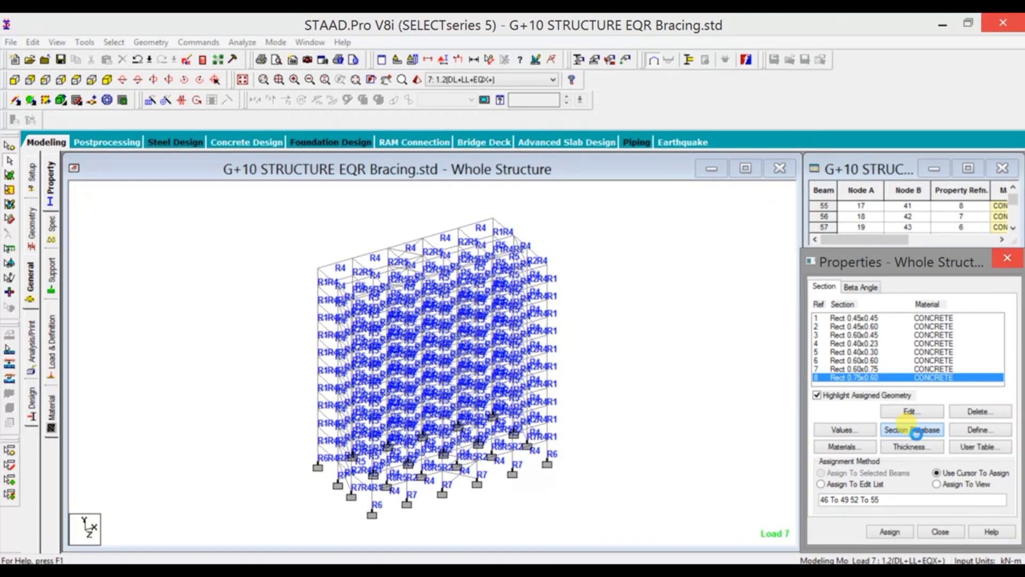
{"action": "left_click", "coordinate": [915, 433]}
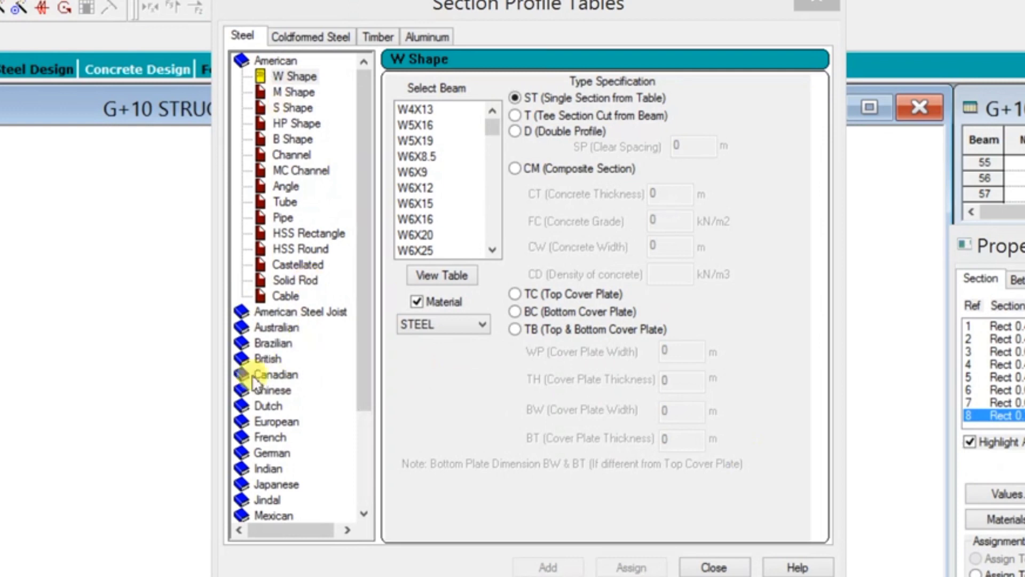
{"action": "left_click", "coordinate": [265, 465]}
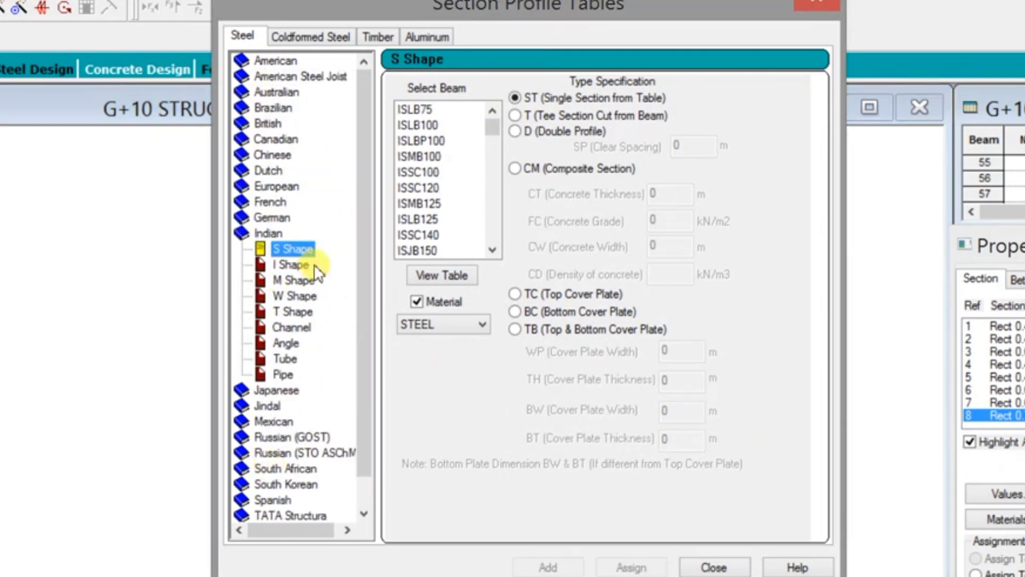
{"action": "left_click", "coordinate": [435, 156]}
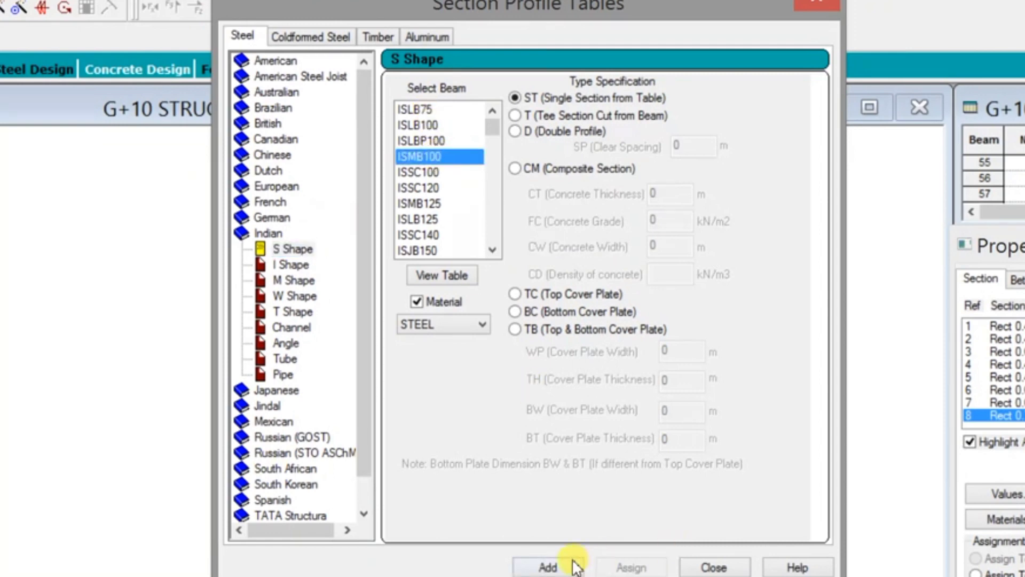
{"action": "left_click", "coordinate": [555, 566]}
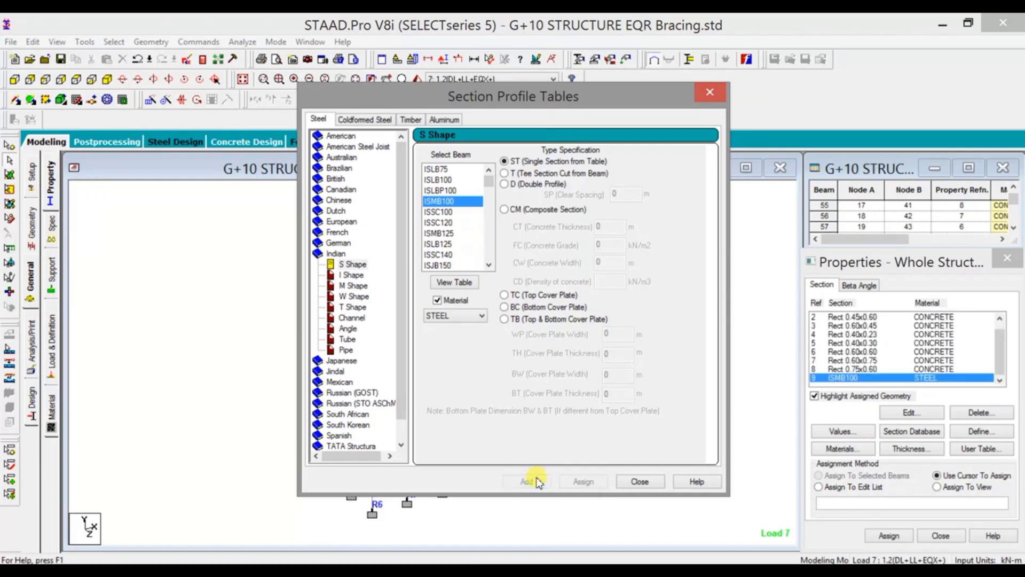
{"action": "left_click", "coordinate": [714, 567]}
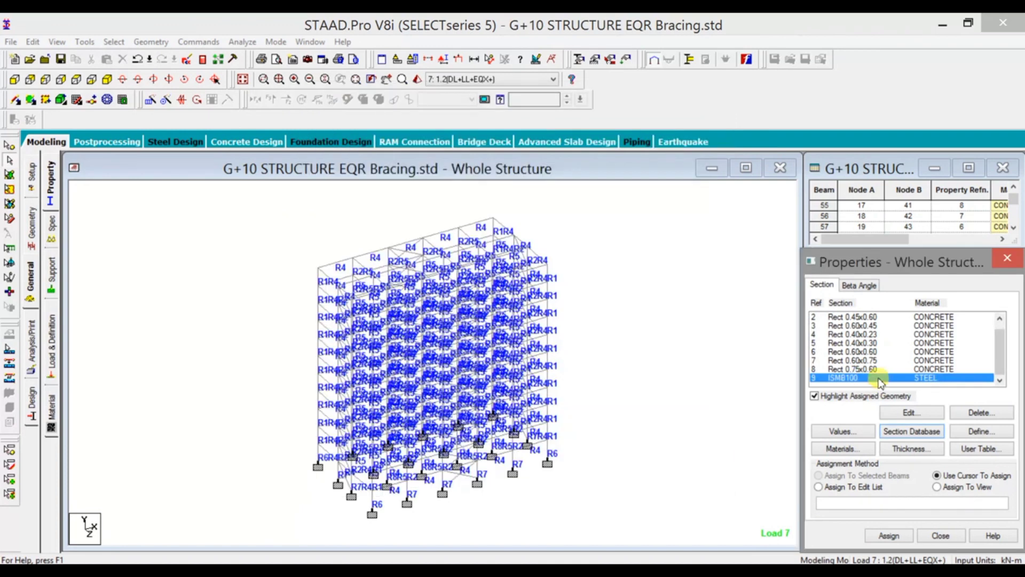
Step: Select every crossed brace of the front and rear middle bays in front view for the ISMB100 section, and check the selection in isometric view
{"action": "left_click", "coordinate": [14, 79]}
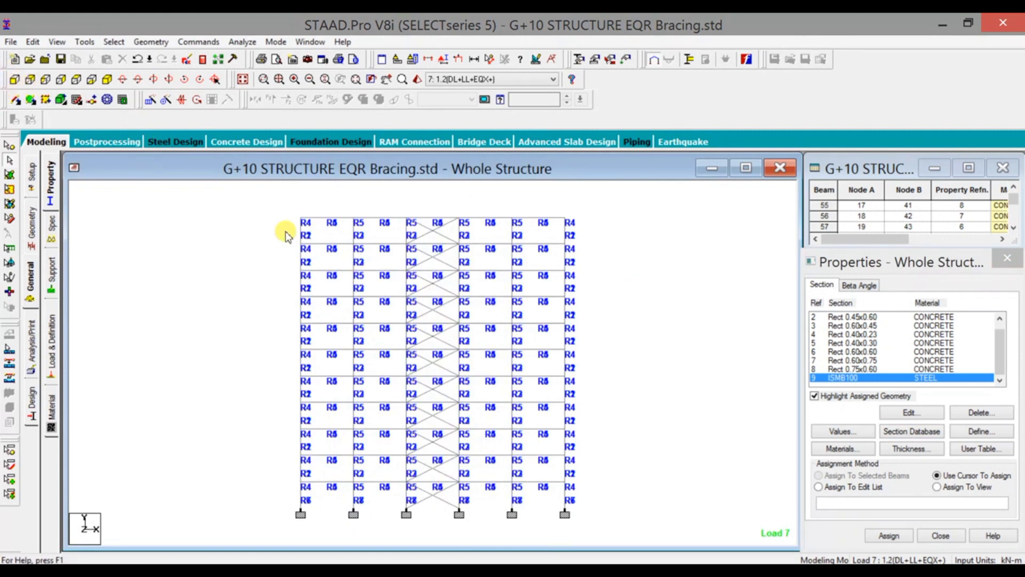
{"action": "left_click", "coordinate": [432, 232]}
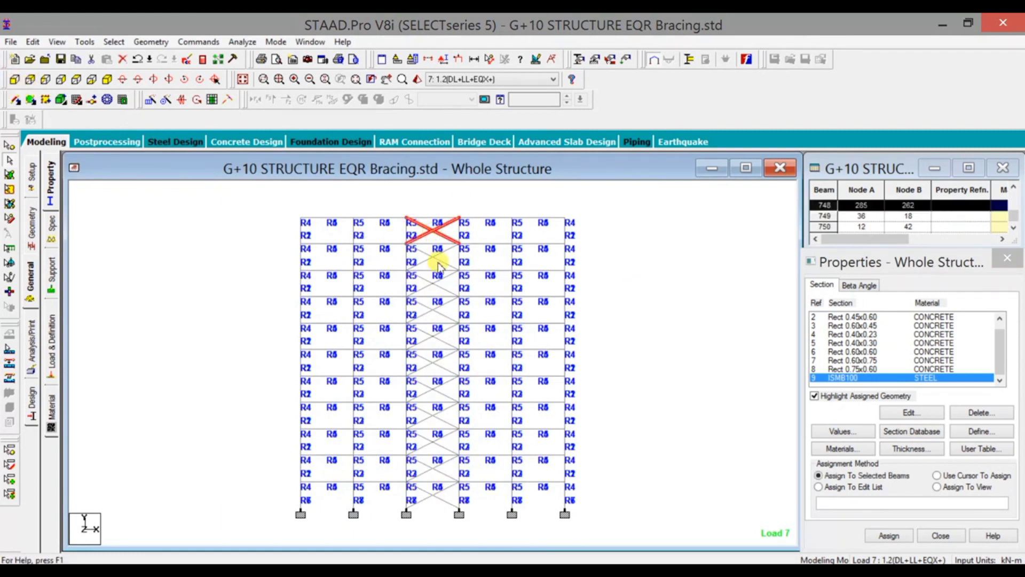
{"action": "left_click", "coordinate": [433, 258], "text": "ctrl"}
{"action": "left_click", "coordinate": [433, 286], "text": "ctrl"}
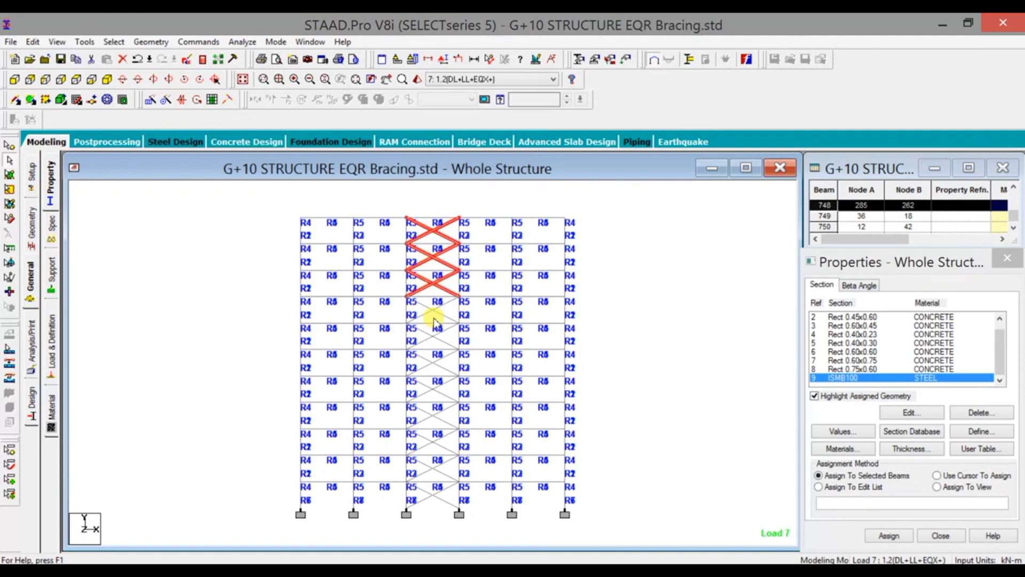
{"action": "left_click", "coordinate": [434, 315], "text": "ctrl"}
{"action": "left_click", "coordinate": [432, 340], "text": "ctrl"}
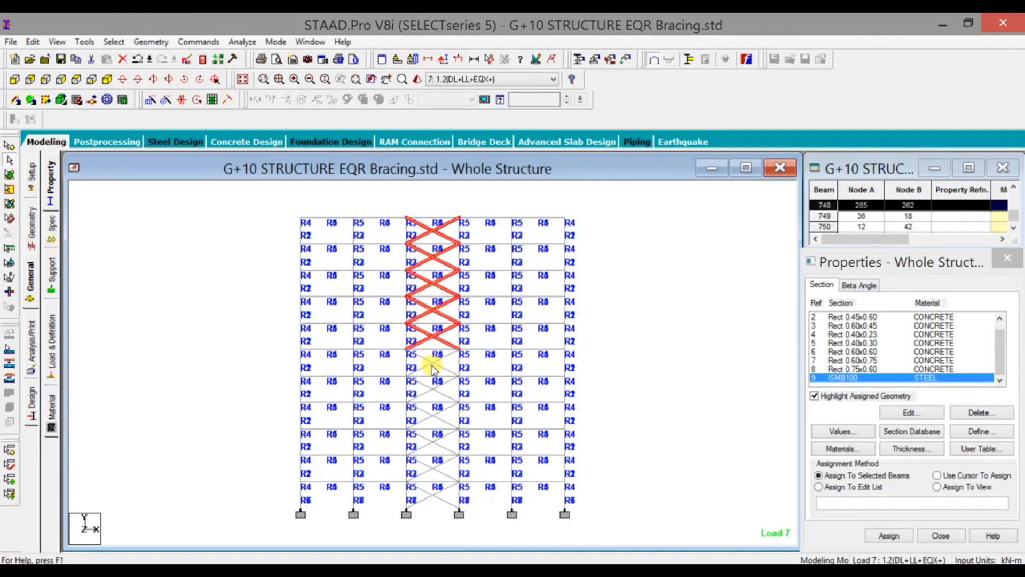
{"action": "left_click", "coordinate": [434, 367], "text": "ctrl"}
{"action": "left_click", "coordinate": [433, 392], "text": "ctrl"}
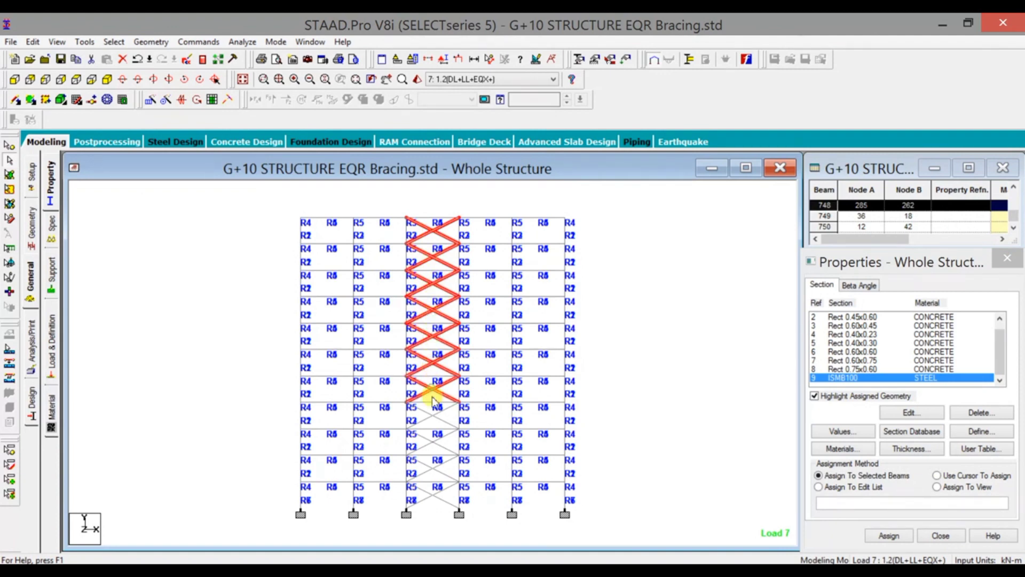
{"action": "left_click", "coordinate": [436, 424], "text": "ctrl"}
{"action": "left_click", "coordinate": [432, 445], "text": "ctrl"}
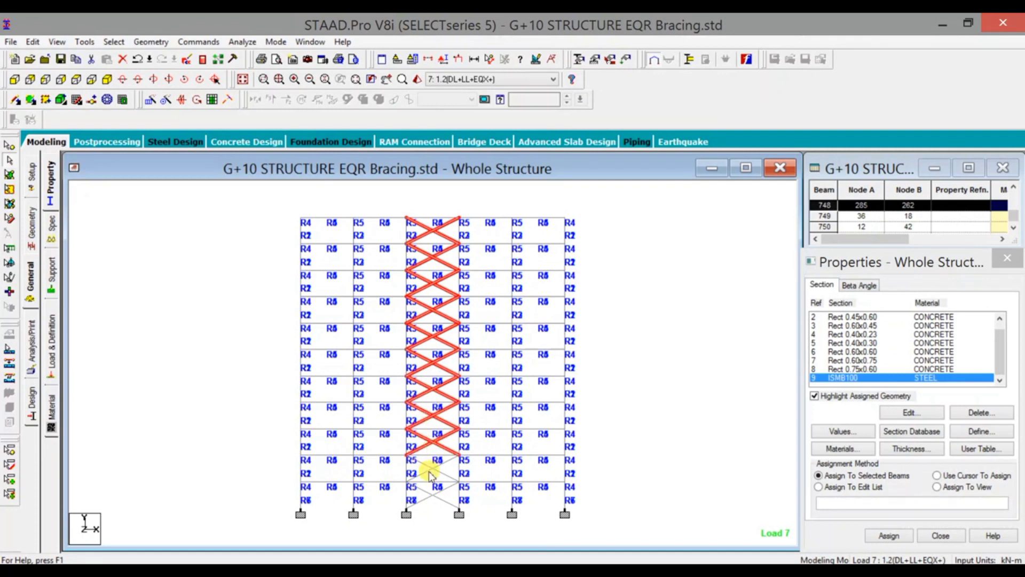
{"action": "left_click", "coordinate": [429, 473], "text": "ctrl"}
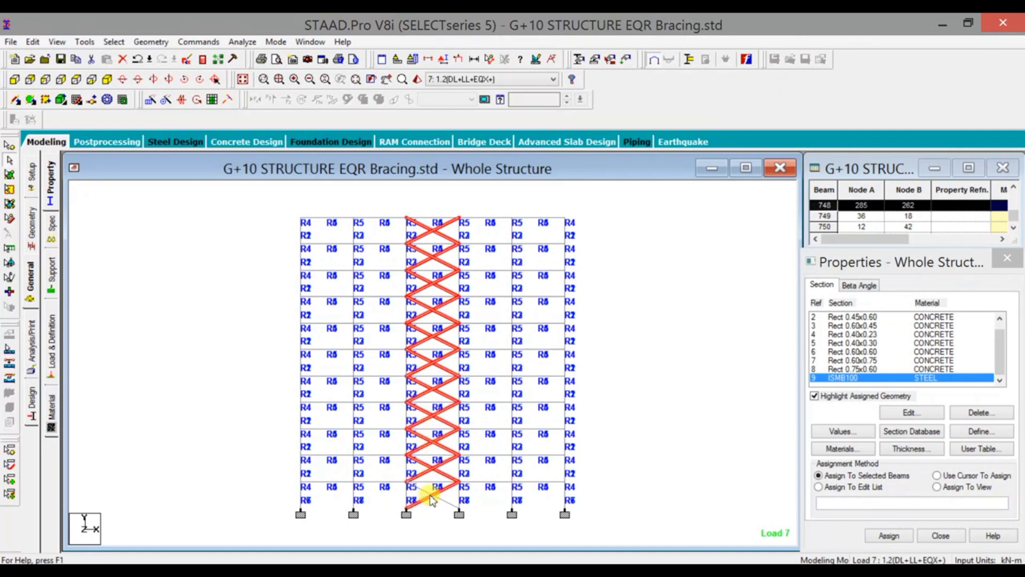
{"action": "left_click", "coordinate": [427, 492], "text": "ctrl"}
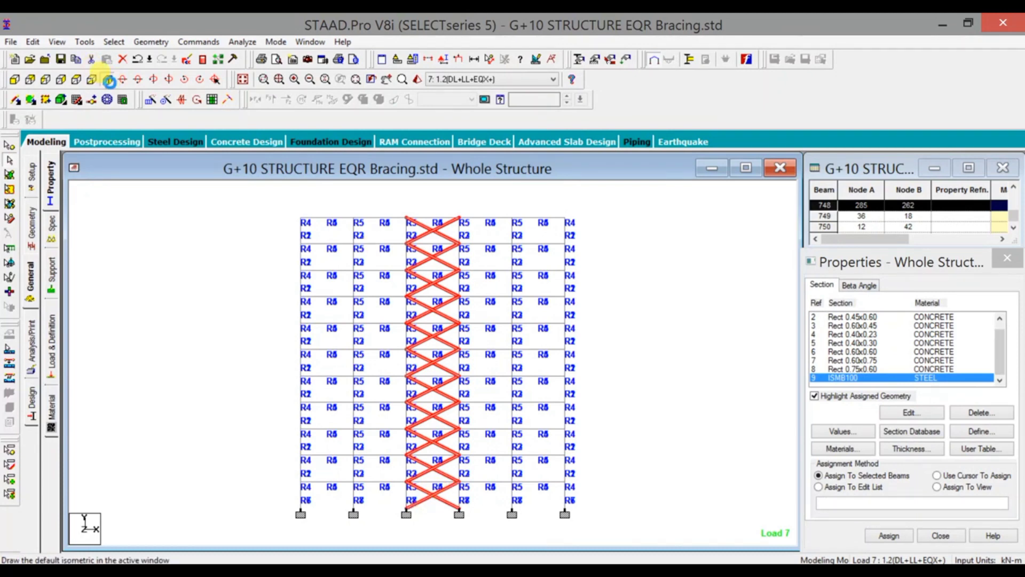
{"action": "left_click", "coordinate": [109, 80]}
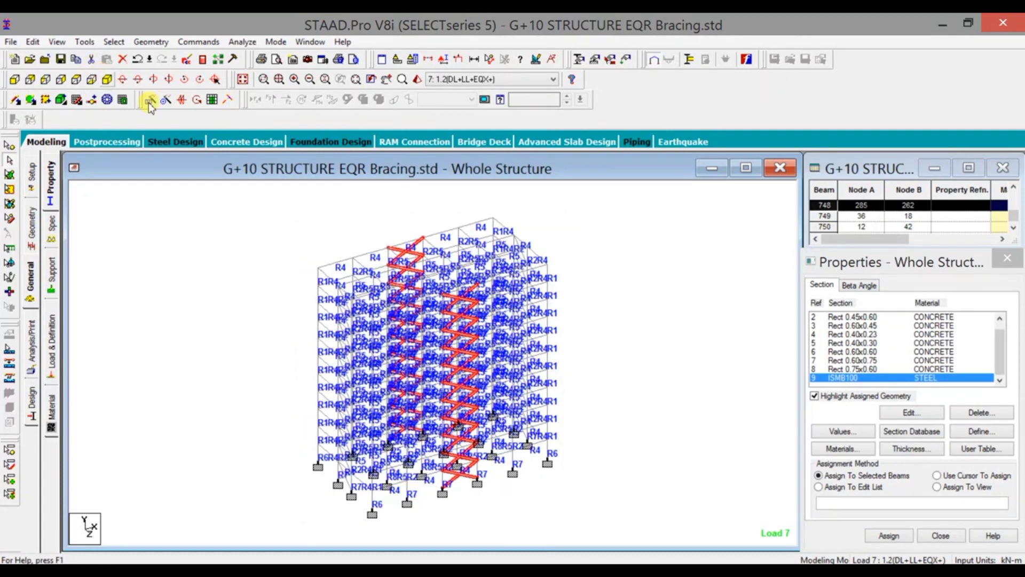
Step: Assign the ISMB100 steel section to the selected front and rear braces and clear the selection
{"action": "left_click", "coordinate": [889, 536]}
{"action": "left_click", "coordinate": [920, 439]}
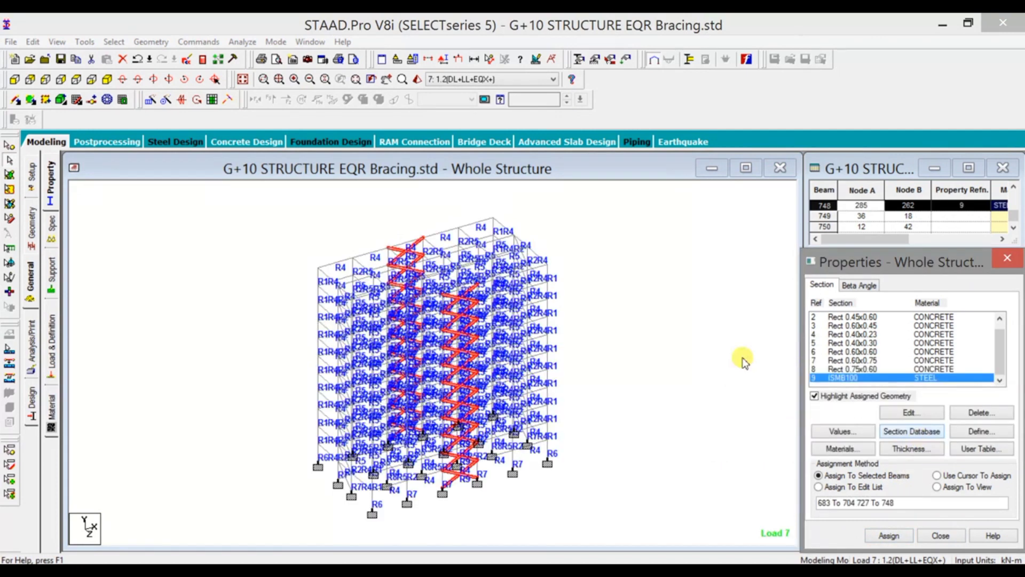
{"action": "left_click", "coordinate": [698, 316]}
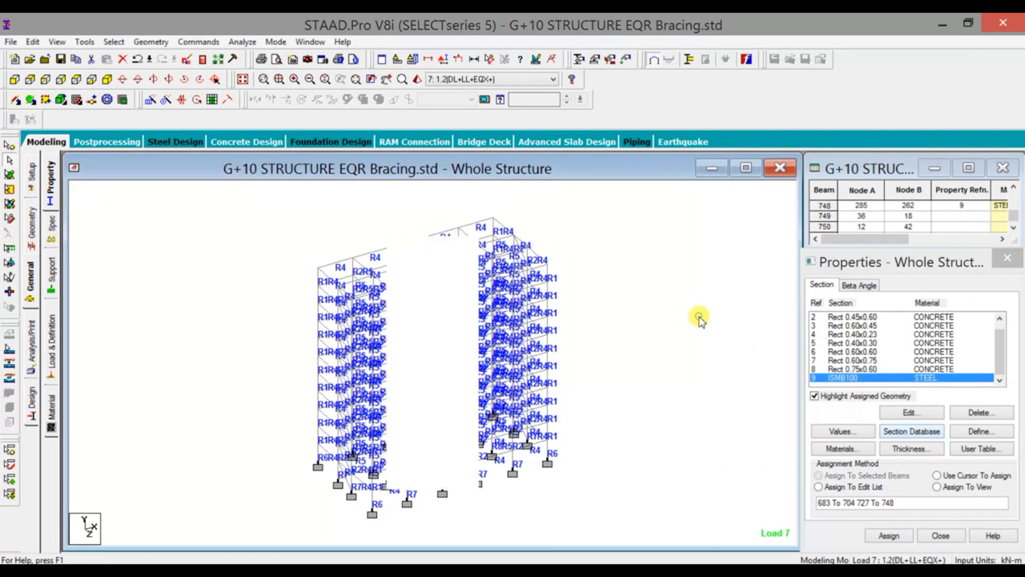
Step: Assign ISMB100 to all crossed braces of the side frames' middle bay, selecting them in side view and checking them in isometric view
{"action": "left_click", "coordinate": [46, 79]}
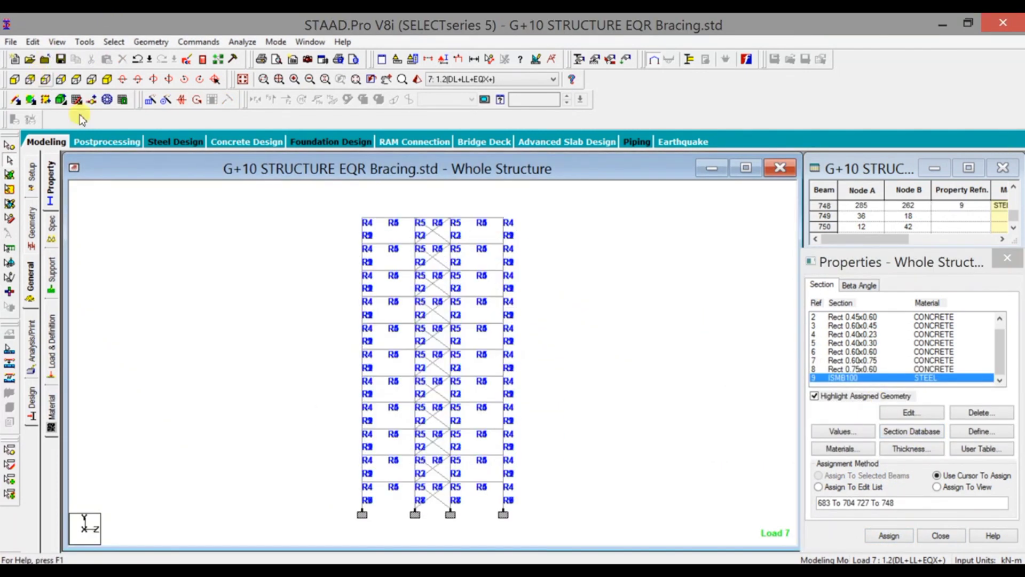
{"action": "left_click", "coordinate": [433, 231]}
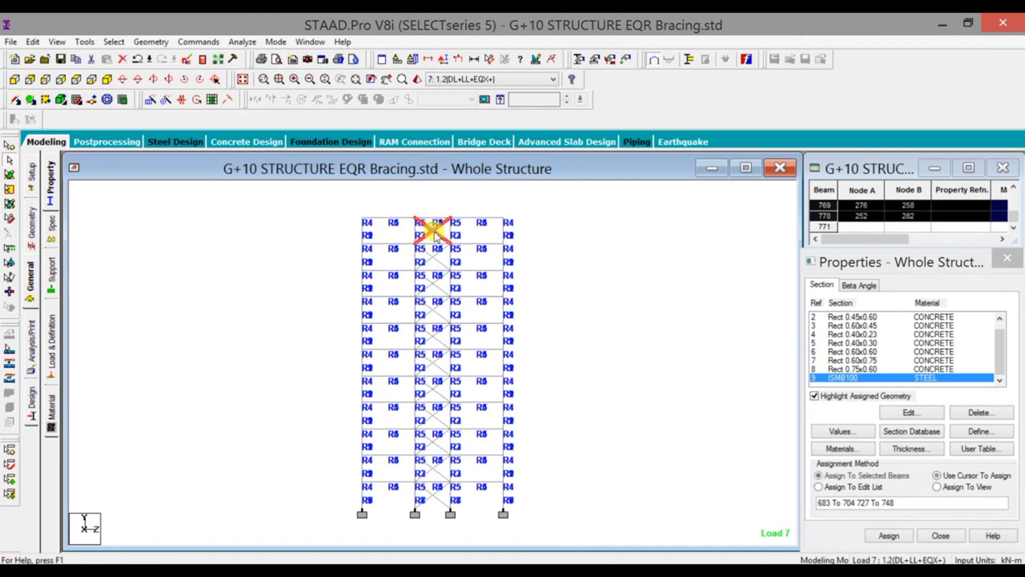
{"action": "left_click", "coordinate": [433, 261], "text": "ctrl"}
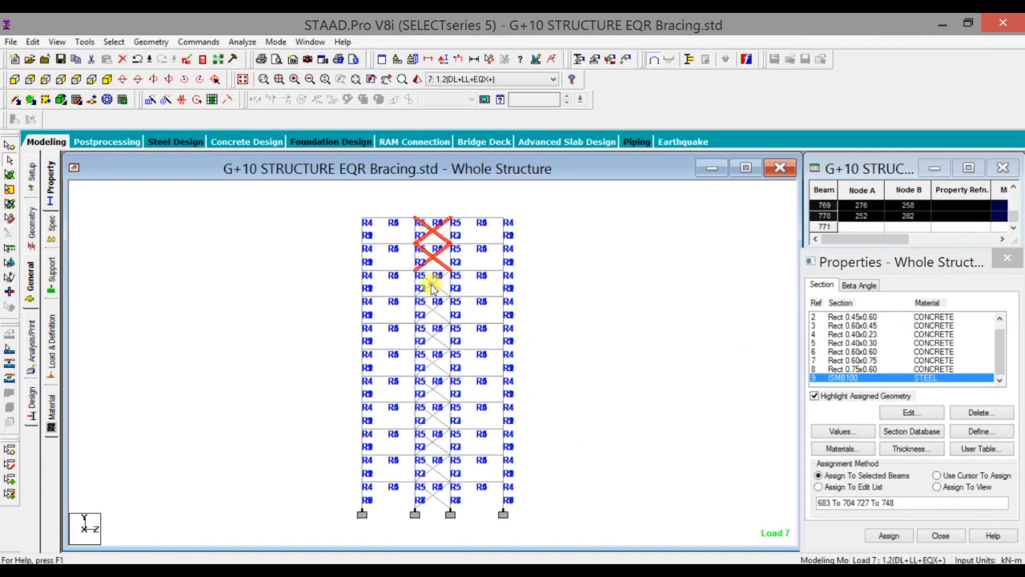
{"action": "left_click", "coordinate": [432, 287], "text": "ctrl"}
{"action": "left_click", "coordinate": [434, 314], "text": "ctrl"}
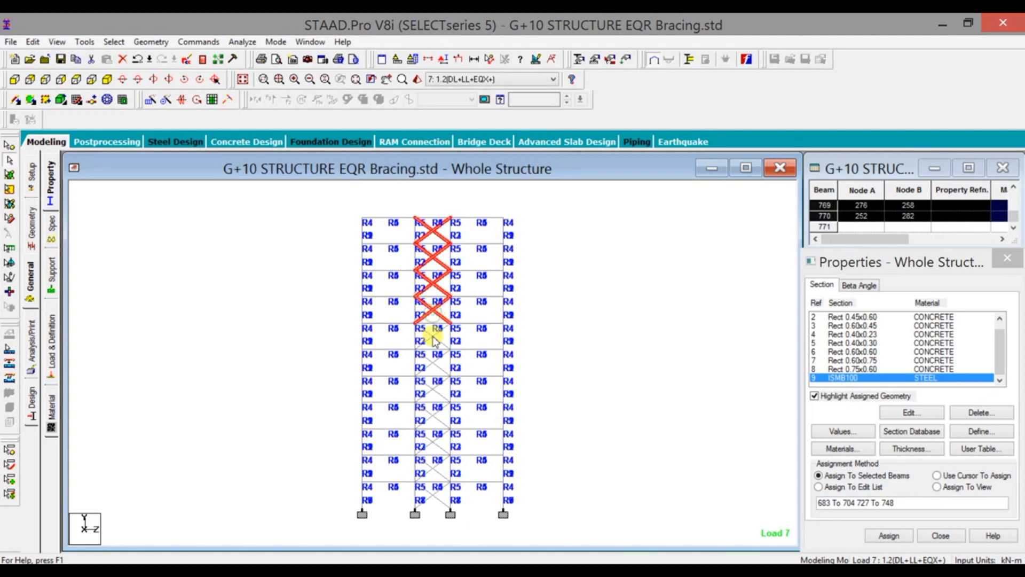
{"action": "left_click", "coordinate": [433, 340], "text": "ctrl"}
{"action": "left_click", "coordinate": [432, 367], "text": "ctrl"}
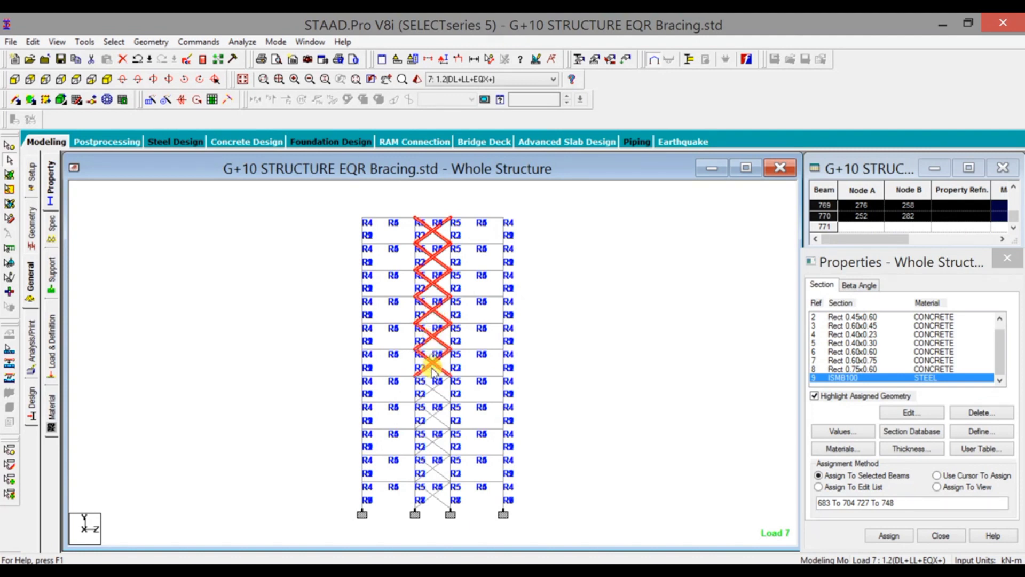
{"action": "left_click", "coordinate": [430, 395], "text": "ctrl"}
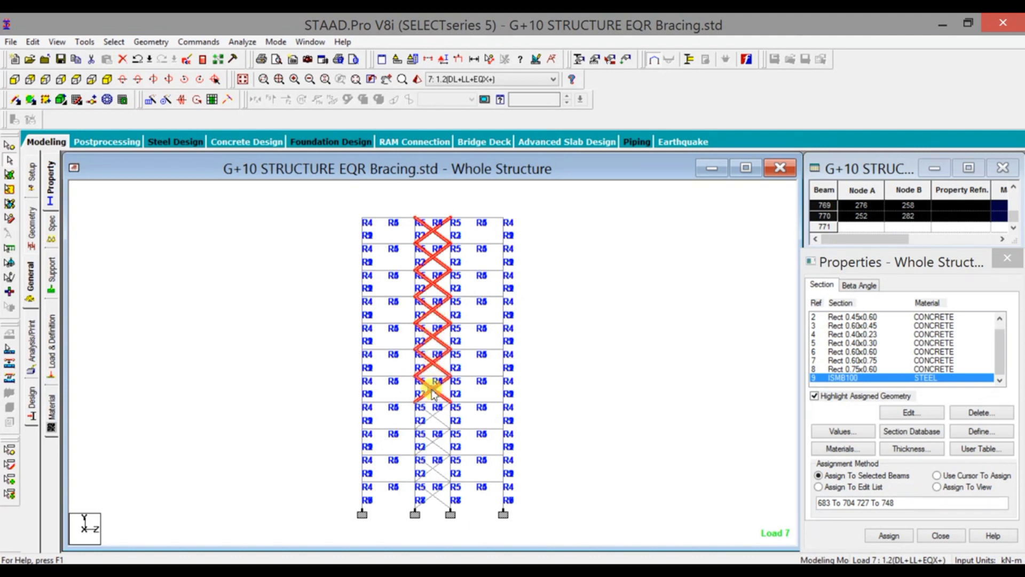
{"action": "left_click", "coordinate": [437, 421], "text": "ctrl"}
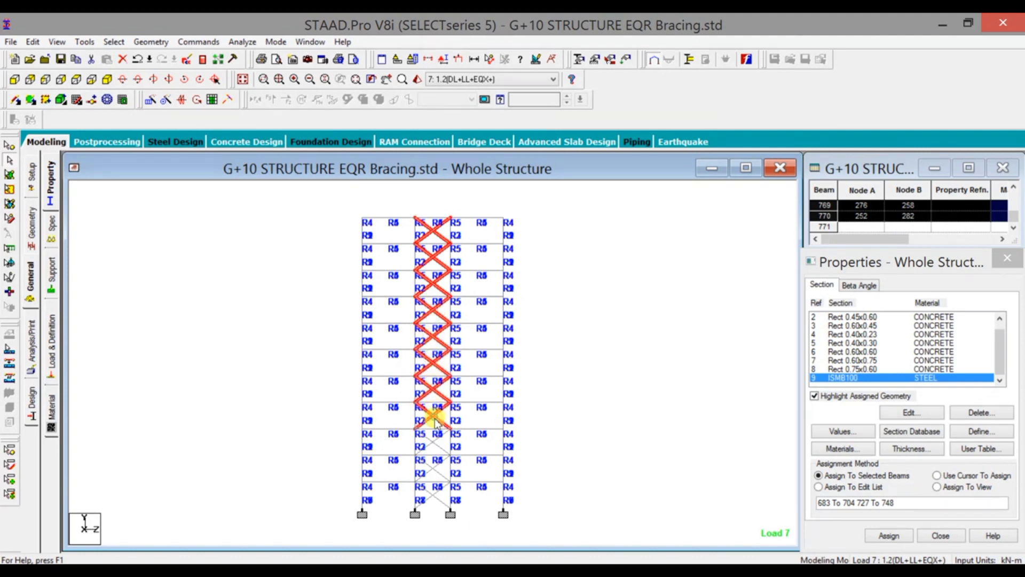
{"action": "left_click", "coordinate": [434, 446], "text": "ctrl"}
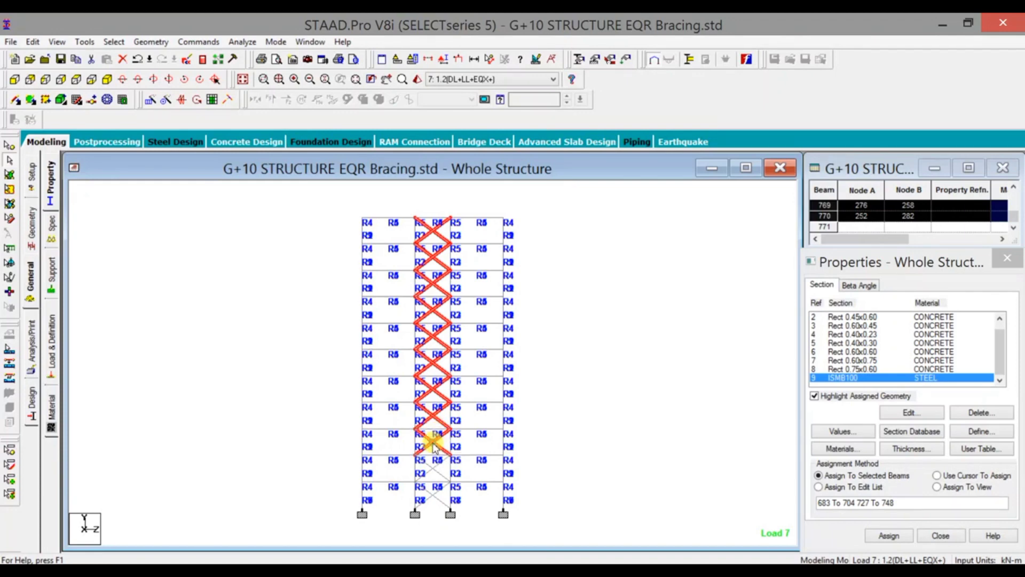
{"action": "left_click", "coordinate": [428, 473]}
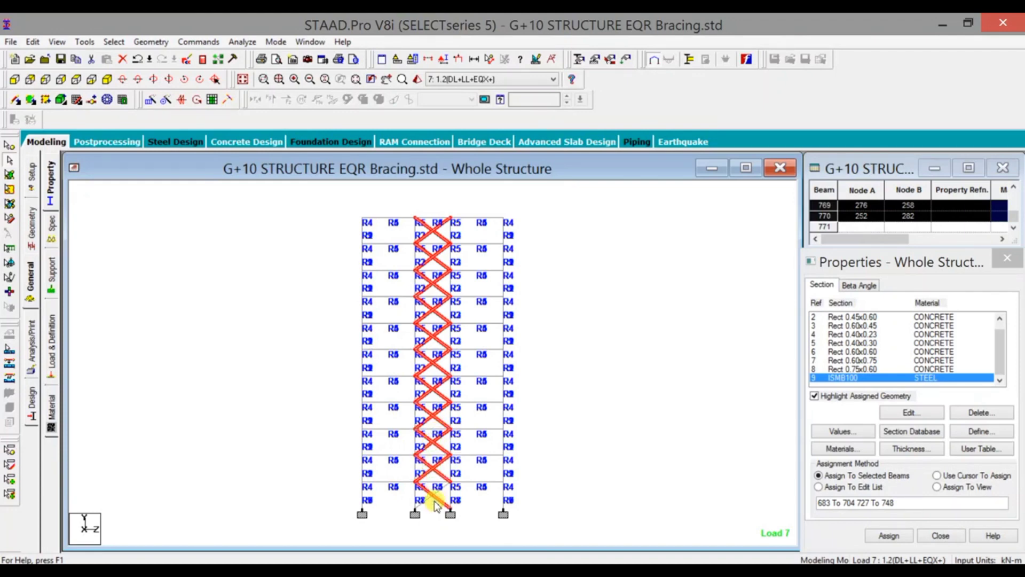
{"action": "left_click", "coordinate": [434, 495]}
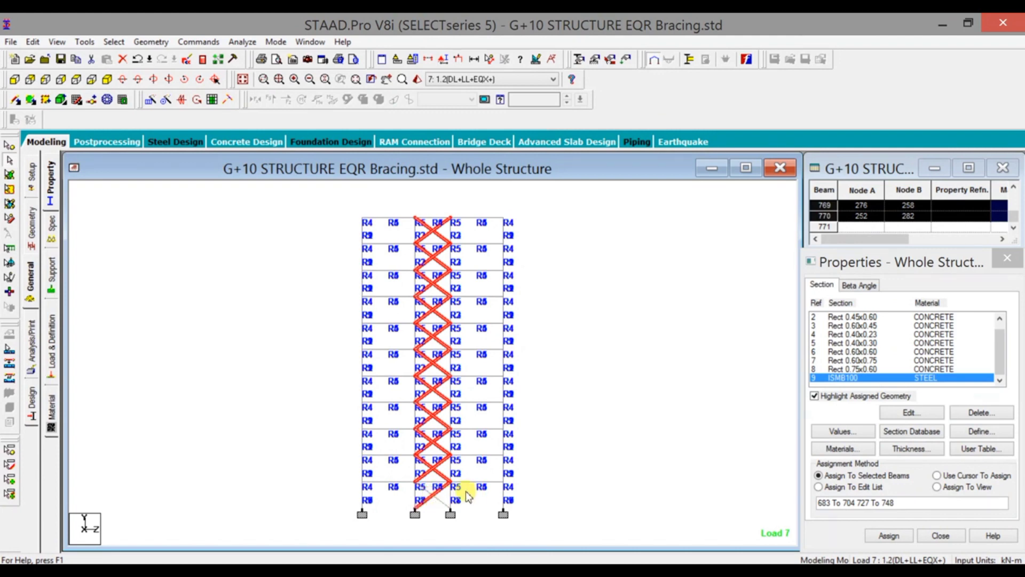
{"action": "left_click", "coordinate": [432, 493]}
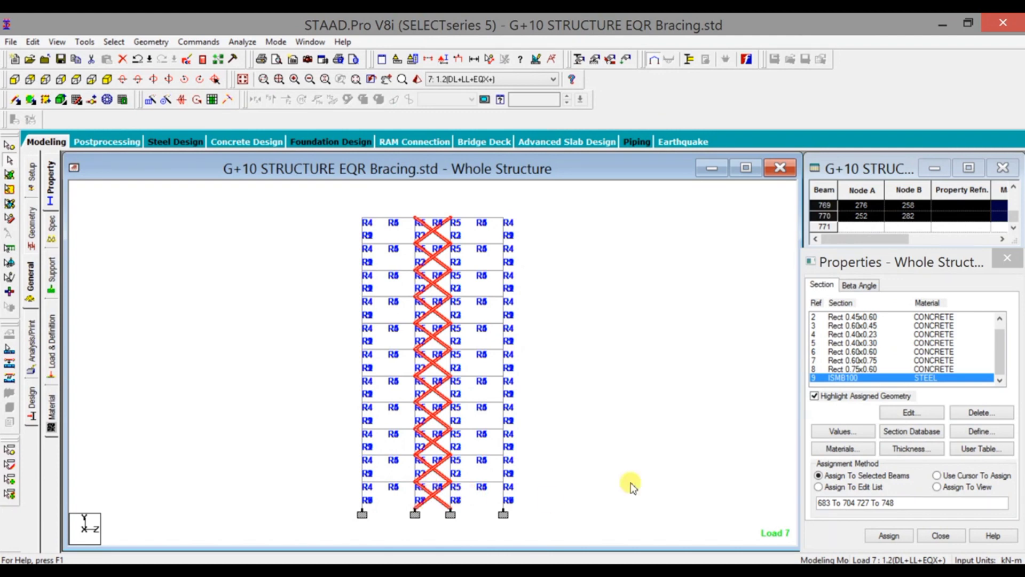
{"action": "left_click", "coordinate": [107, 80]}
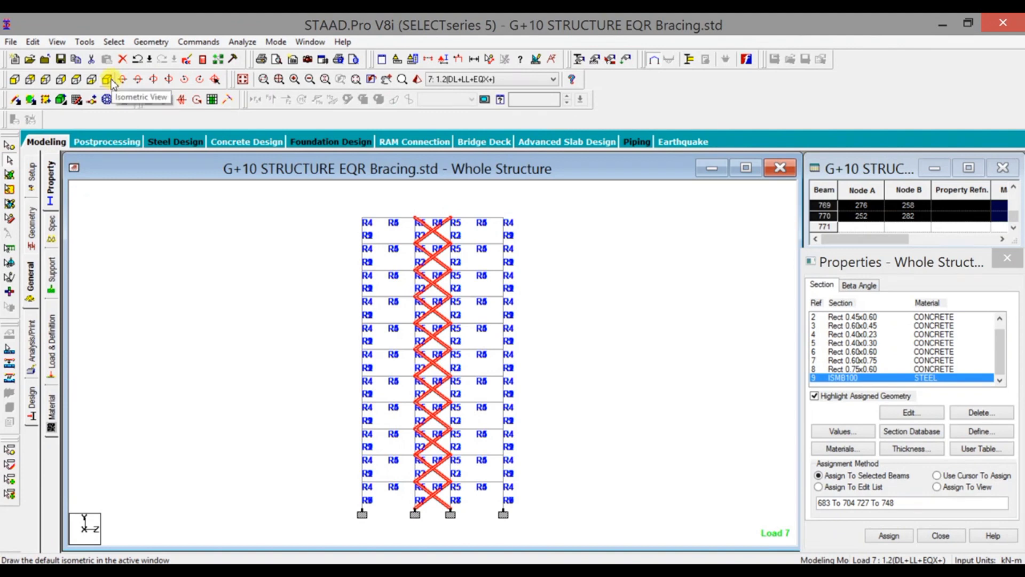
{"action": "left_click", "coordinate": [889, 535]}
{"action": "left_click", "coordinate": [912, 439]}
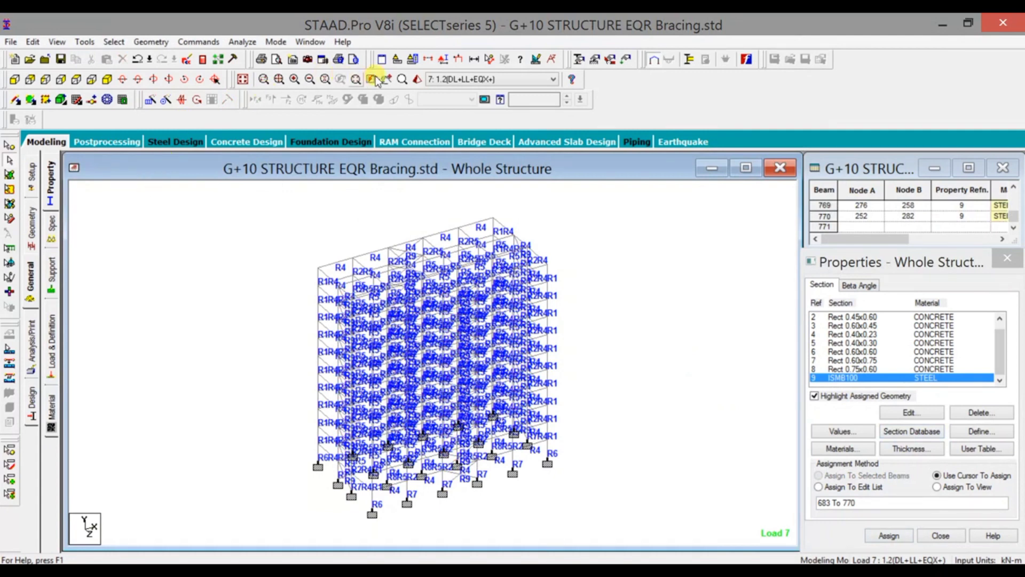
Step: Inspect the steel bracing in an enlarged 3D rendered view of the building, and return to the modeling view
{"action": "left_click", "coordinate": [418, 80]}
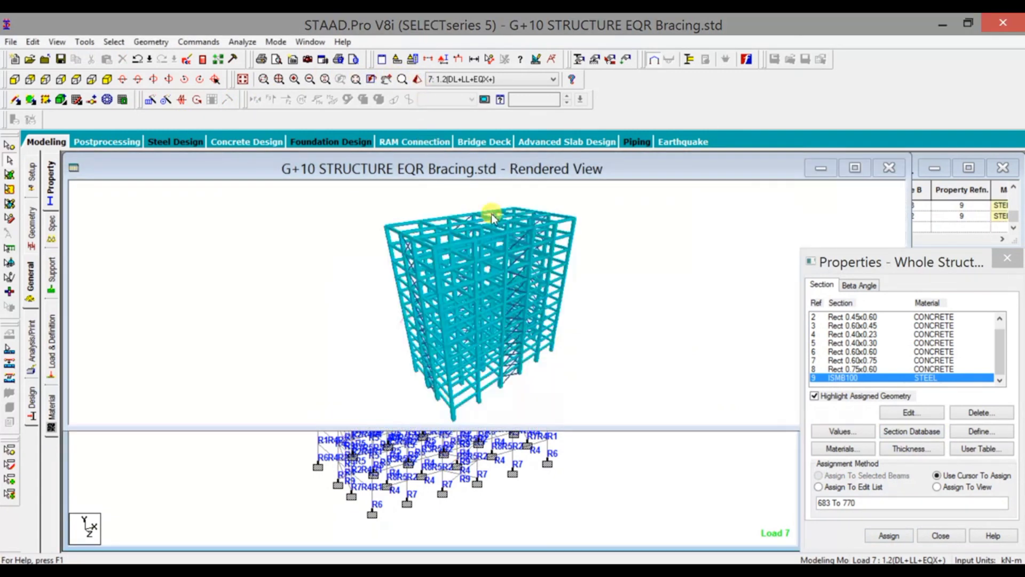
{"action": "left_click", "coordinate": [854, 167]}
{"action": "left_click_drag", "start_coordinate": [722, 333], "coordinate": [693, 245]}
{"action": "left_click_drag", "start_coordinate": [630, 525], "coordinate": [522, 406]}
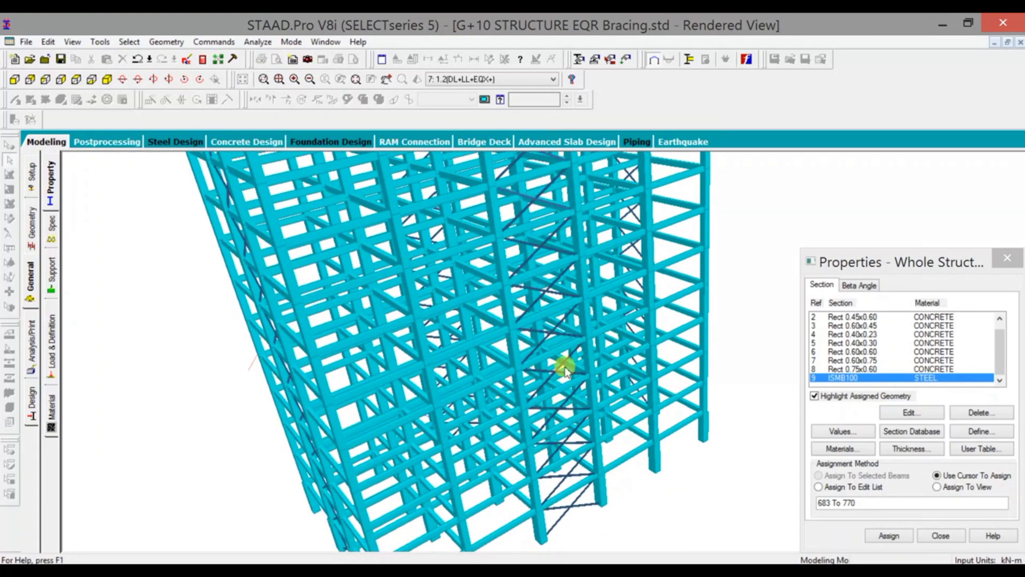
{"action": "left_click_drag", "start_coordinate": [566, 367], "coordinate": [587, 320]}
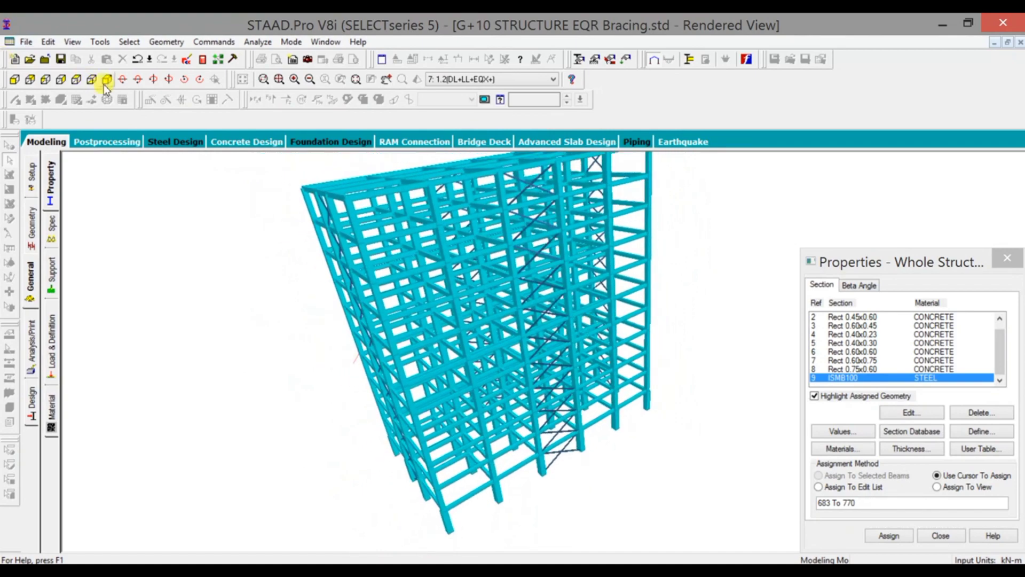
{"action": "left_click", "coordinate": [52, 143]}
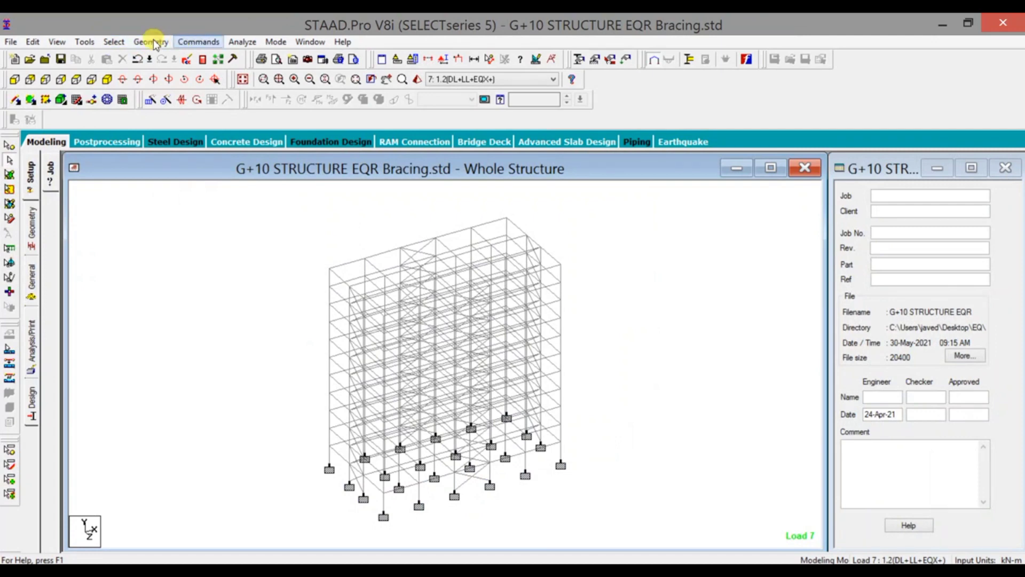
Step: Check the whole structure for members with a missing property
{"action": "left_click", "coordinate": [88, 42]}
{"action": "left_click", "coordinate": [44, 18]}
{"action": "left_click", "coordinate": [114, 41]}
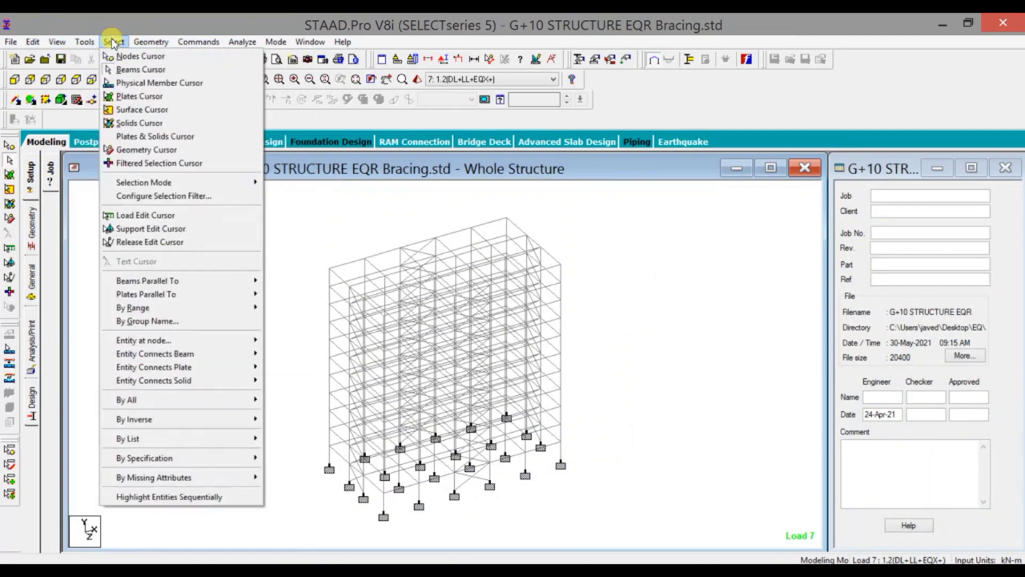
{"action": "mouse_move", "coordinate": [201, 478]}
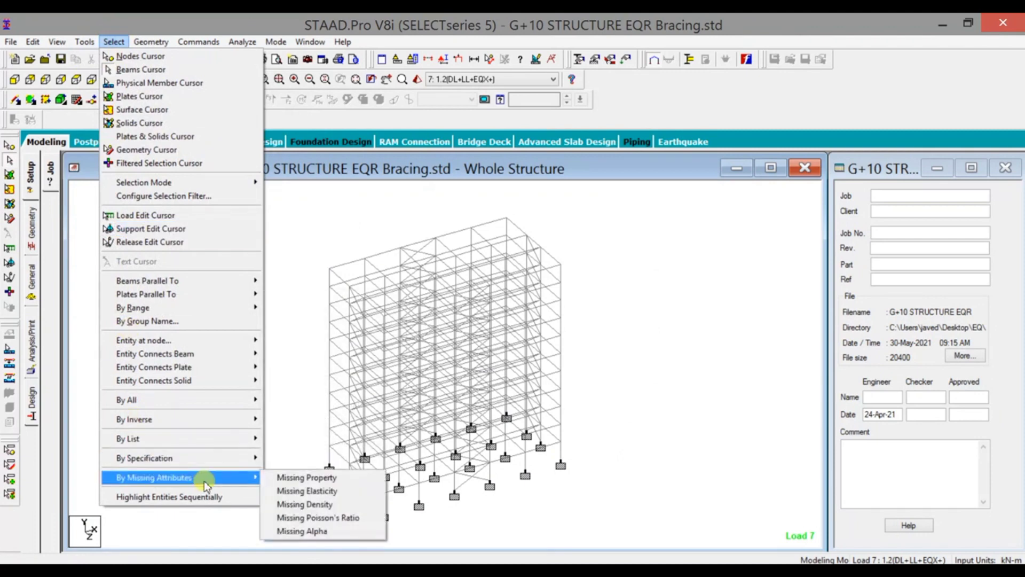
{"action": "left_click", "coordinate": [292, 476]}
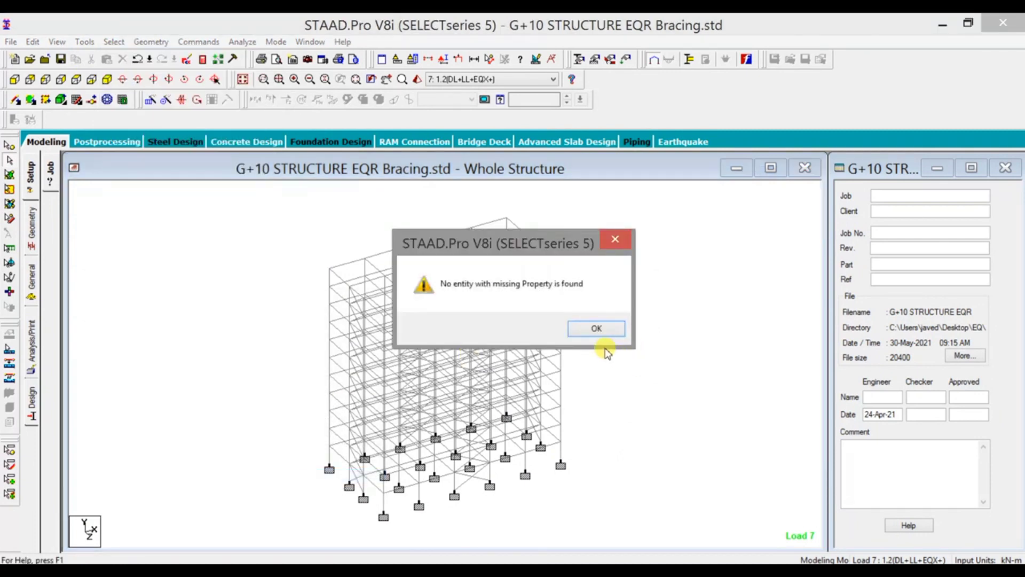
{"action": "left_click", "coordinate": [596, 329]}
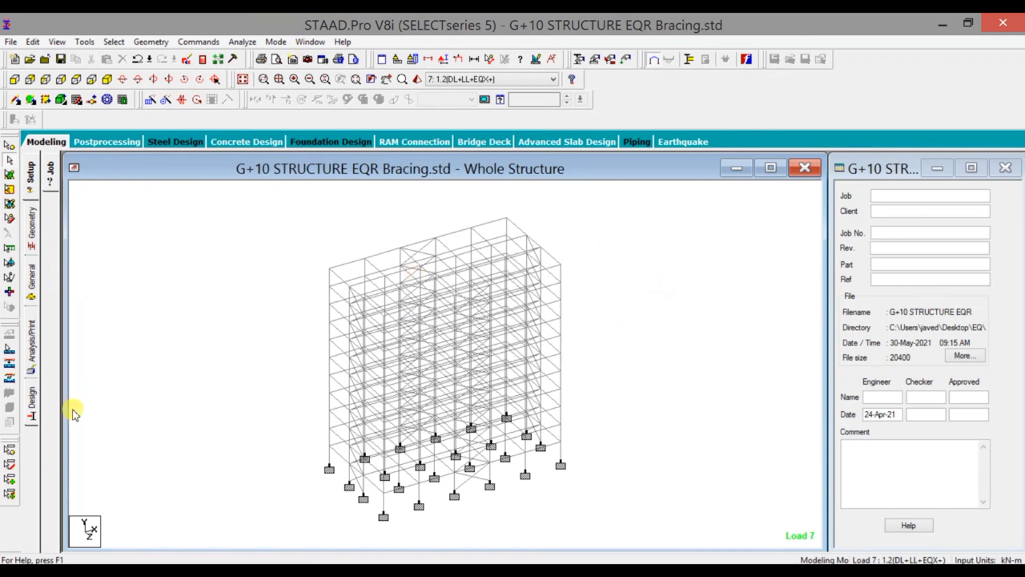
Step: Add a Perform Analysis command with print option All and run the analysis, saving the modified structure
{"action": "left_click", "coordinate": [31, 348]}
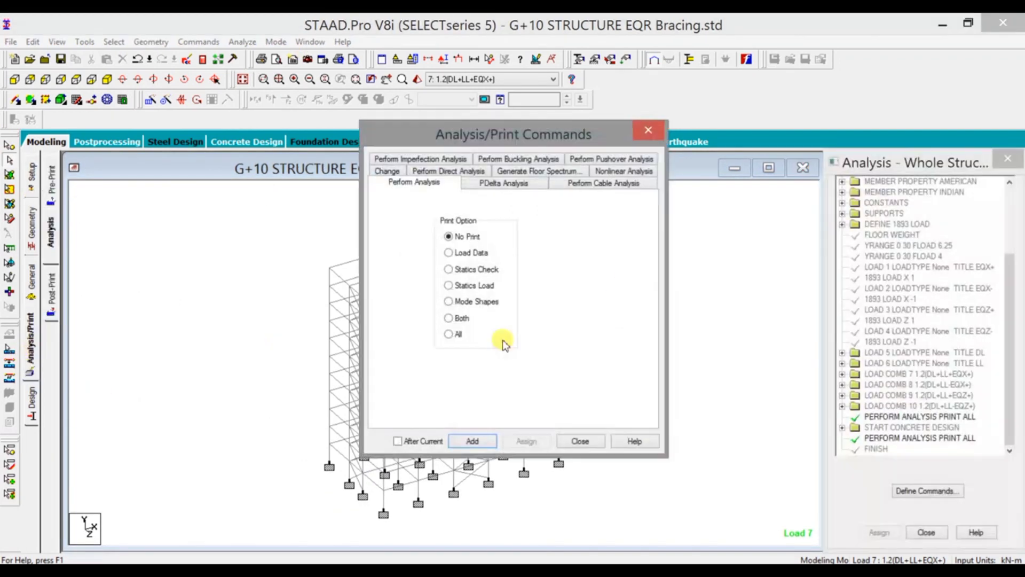
{"action": "left_click", "coordinate": [449, 334]}
{"action": "left_click", "coordinate": [473, 441]}
{"action": "left_click", "coordinate": [581, 441]}
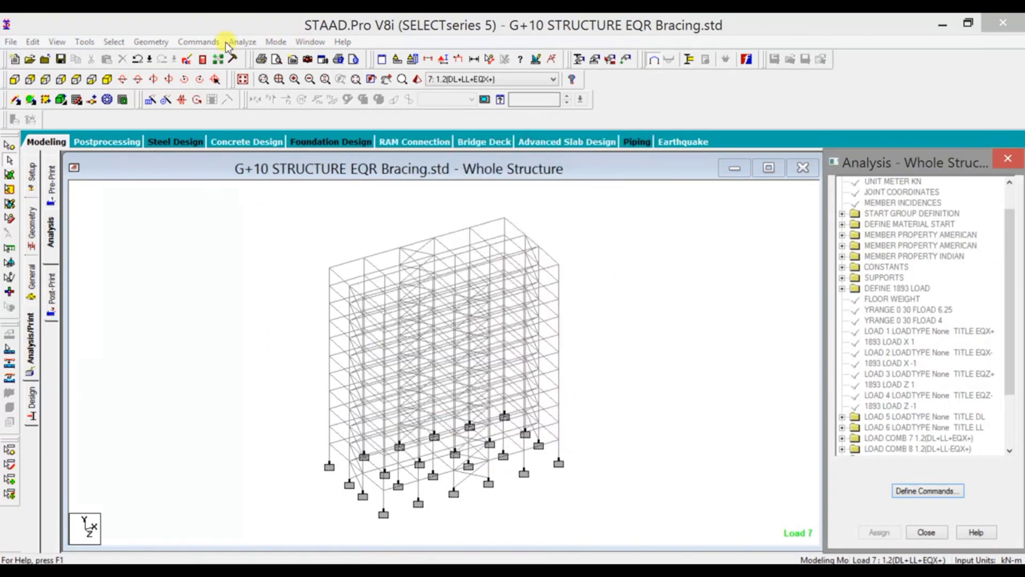
{"action": "left_click", "coordinate": [250, 56]}
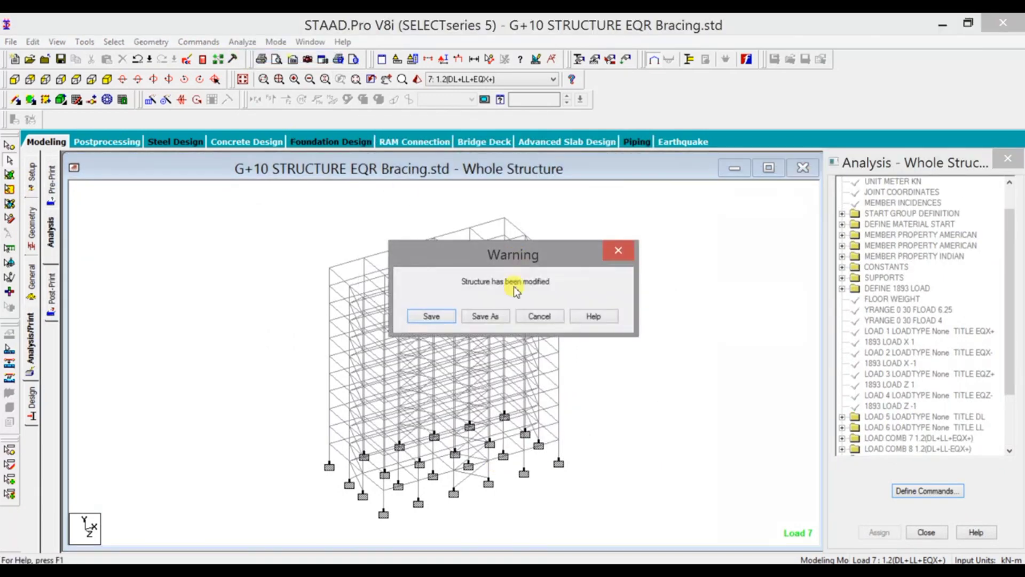
{"action": "left_click", "coordinate": [432, 318]}
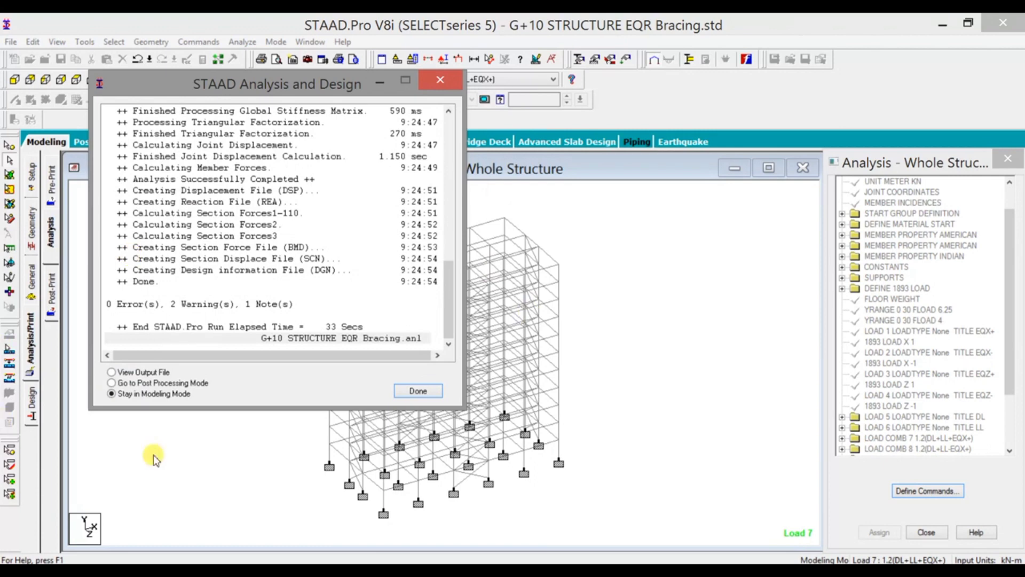
Step: Go to post processing mode with all load cases selected and show the node displacement summary
{"action": "left_click", "coordinate": [165, 382]}
{"action": "left_click", "coordinate": [413, 390]}
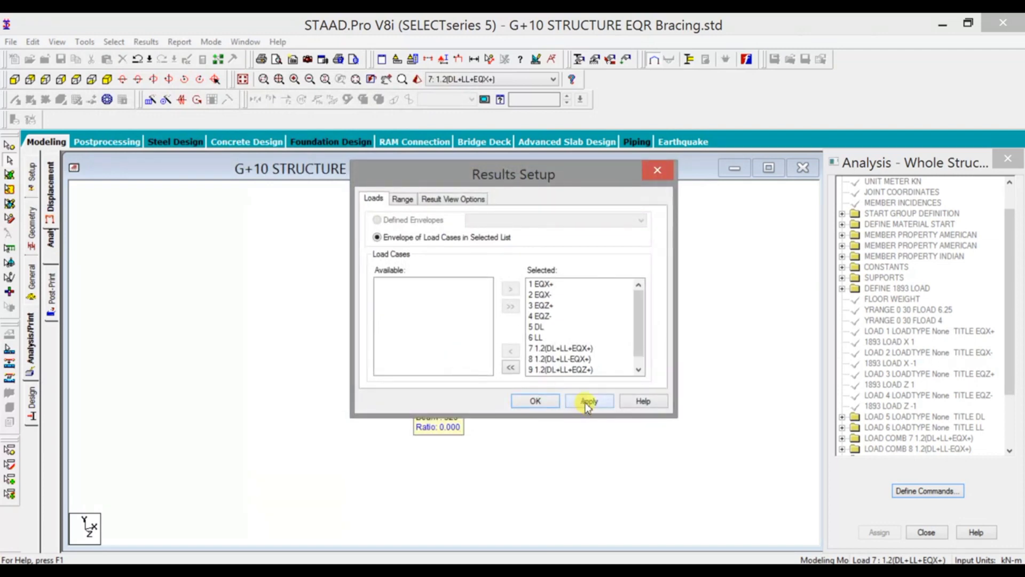
{"action": "left_click", "coordinate": [550, 400]}
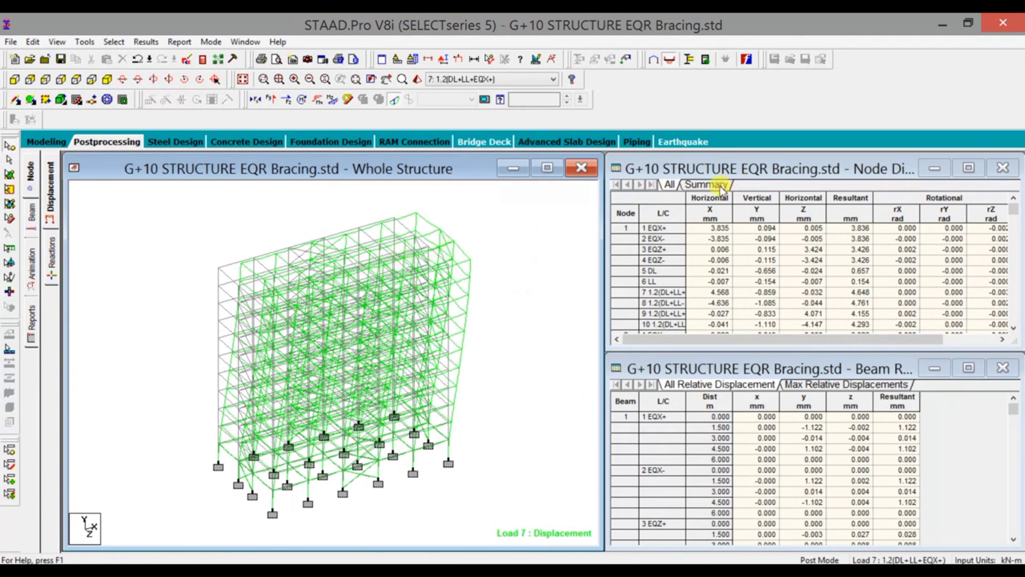
{"action": "left_click", "coordinate": [706, 185]}
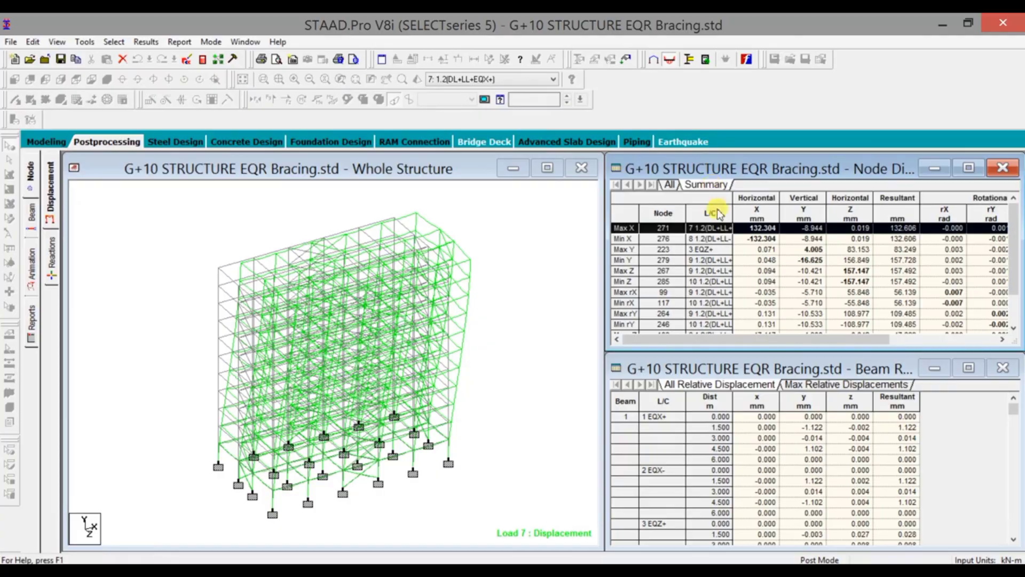